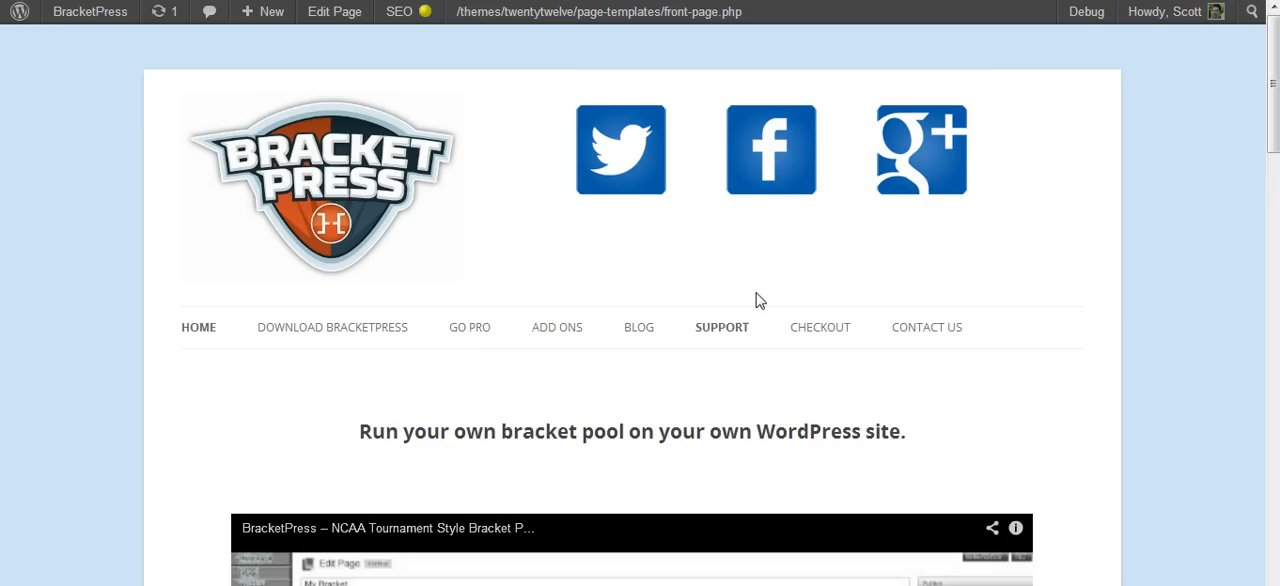
# - Look through the support forums list on the BracketPress site and return to its home page
pyautogui.moveTo(740, 317)
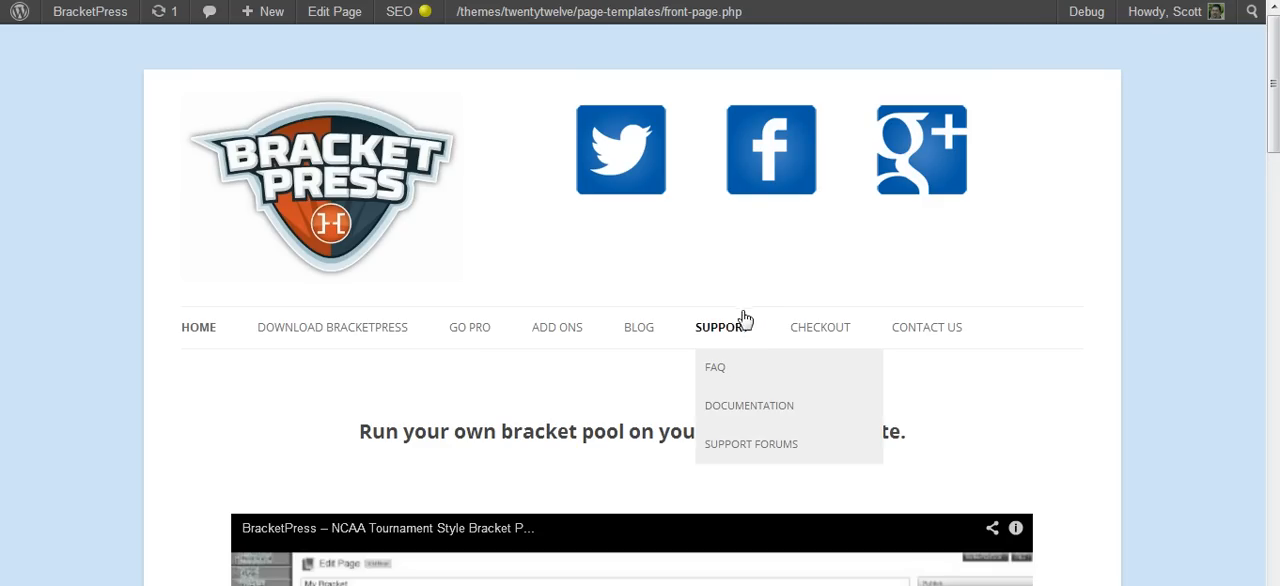
pyautogui.click(738, 448)
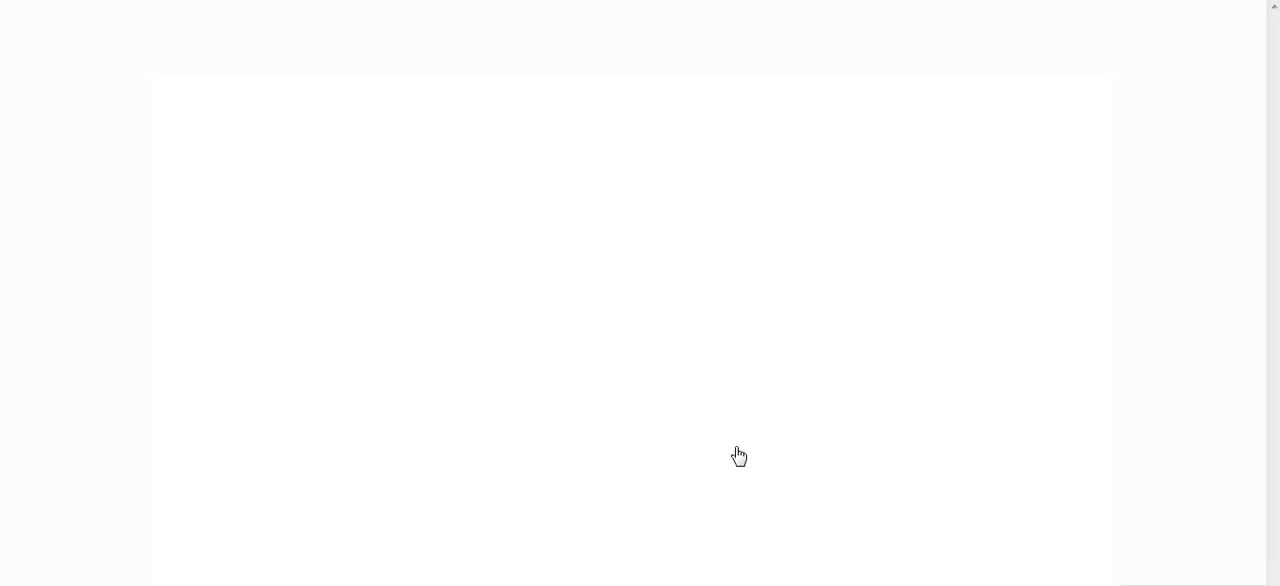
pyautogui.scroll(-3, 1276, 70)
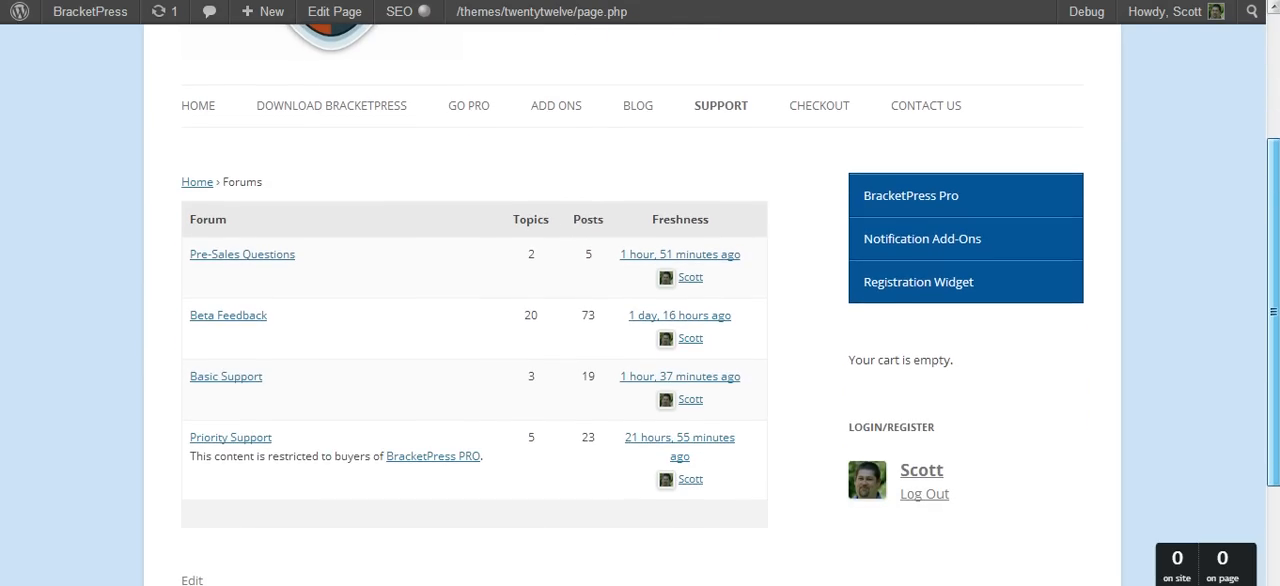
pyautogui.scroll(3, 640, 300)
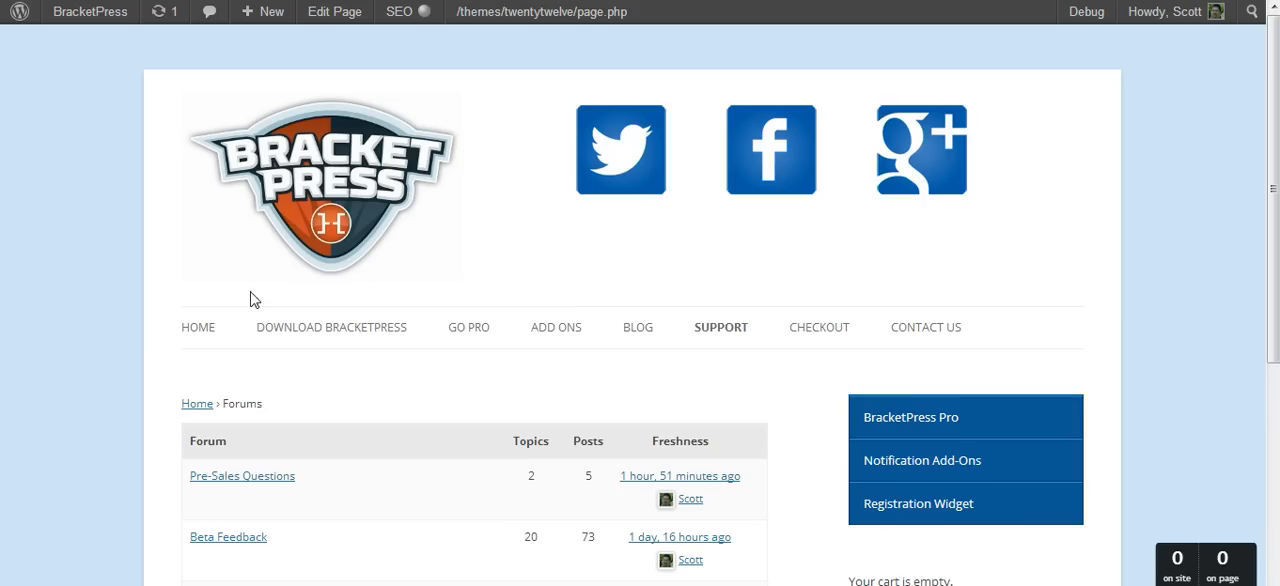
pyautogui.click(200, 330)
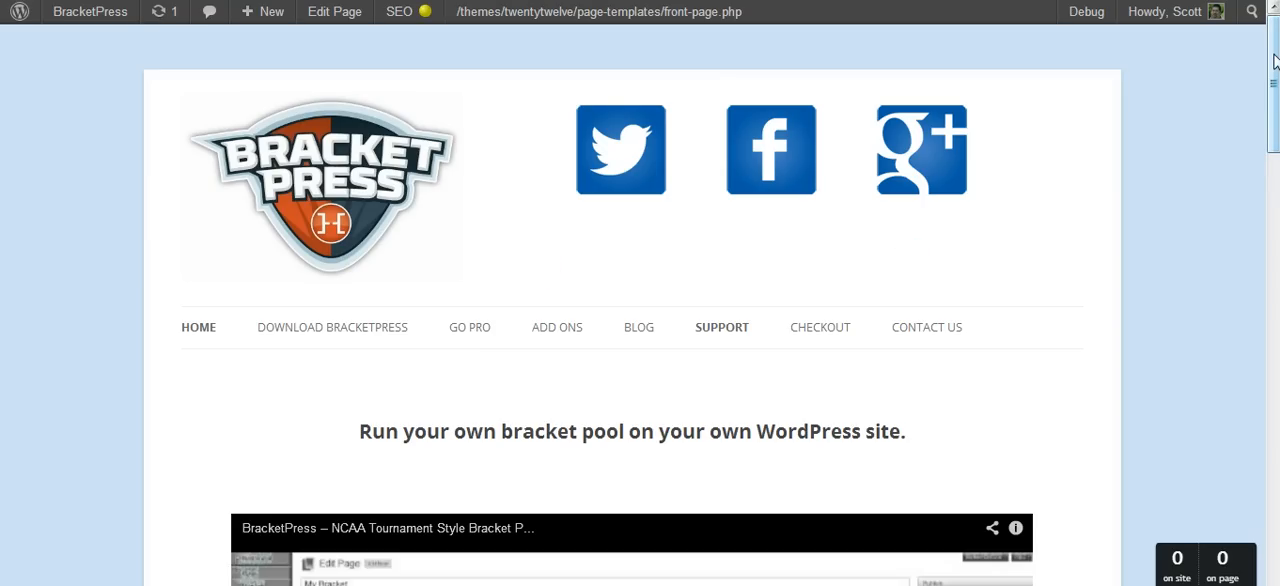
pyautogui.moveTo(1272, 58)
pyautogui.mouseDown()
pyautogui.moveTo(1272, 226)
pyautogui.moveTo(1272, 57)
pyautogui.mouseUp()
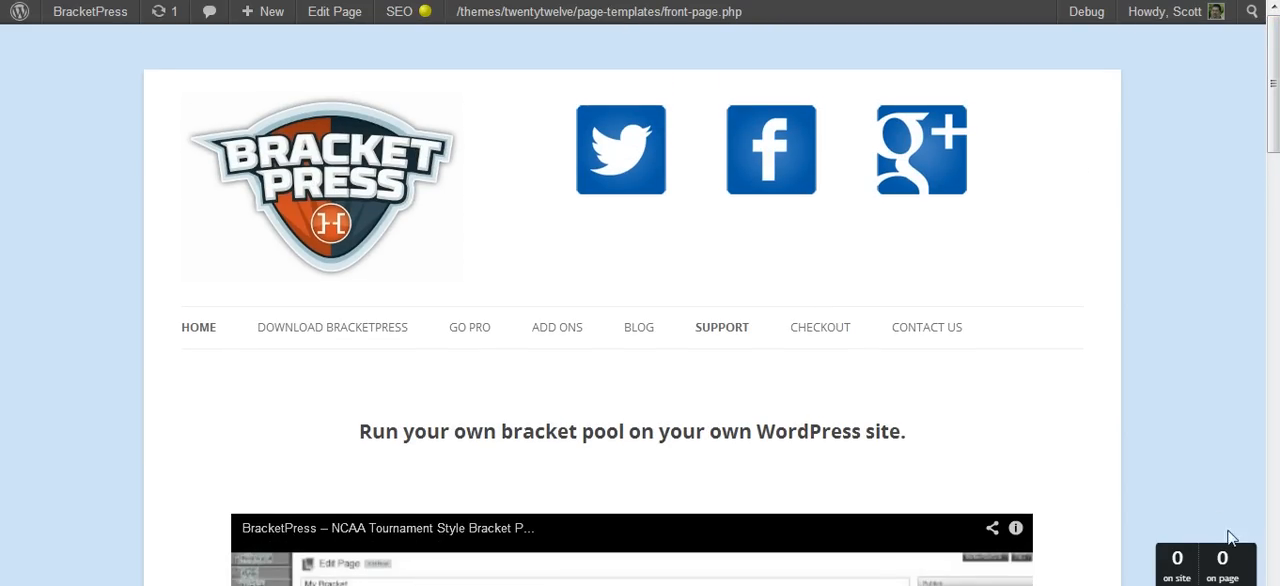
# - Switch to the Test Site and open its list of installed plugins in the WordPress dashboard
pyautogui.click(1247, 583)
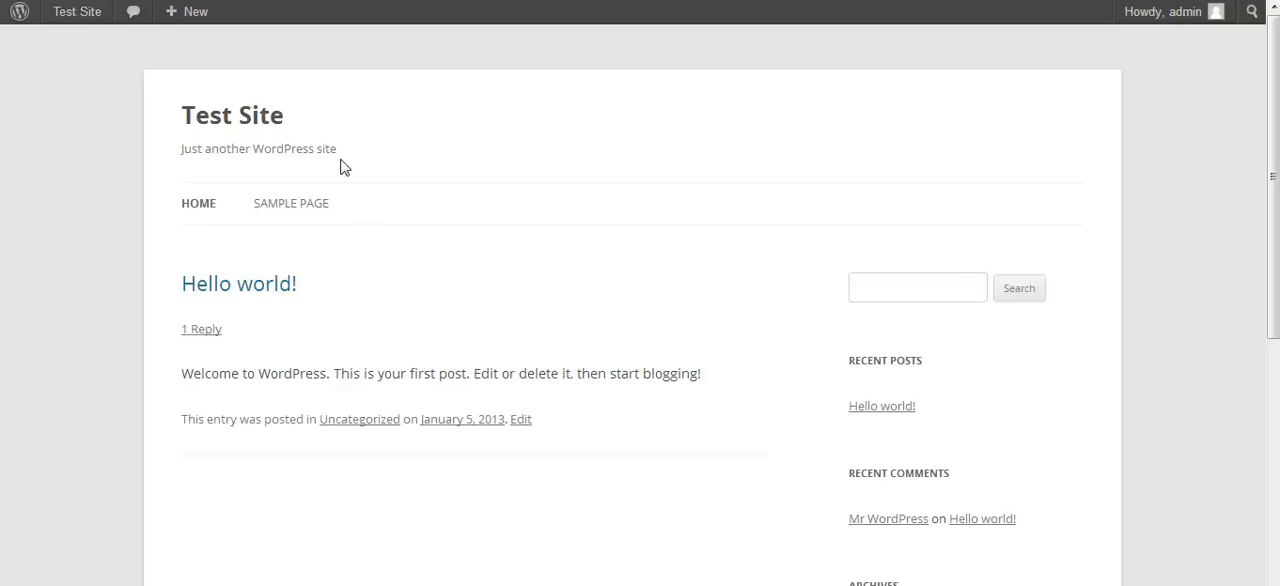
pyautogui.moveTo(63, 20)
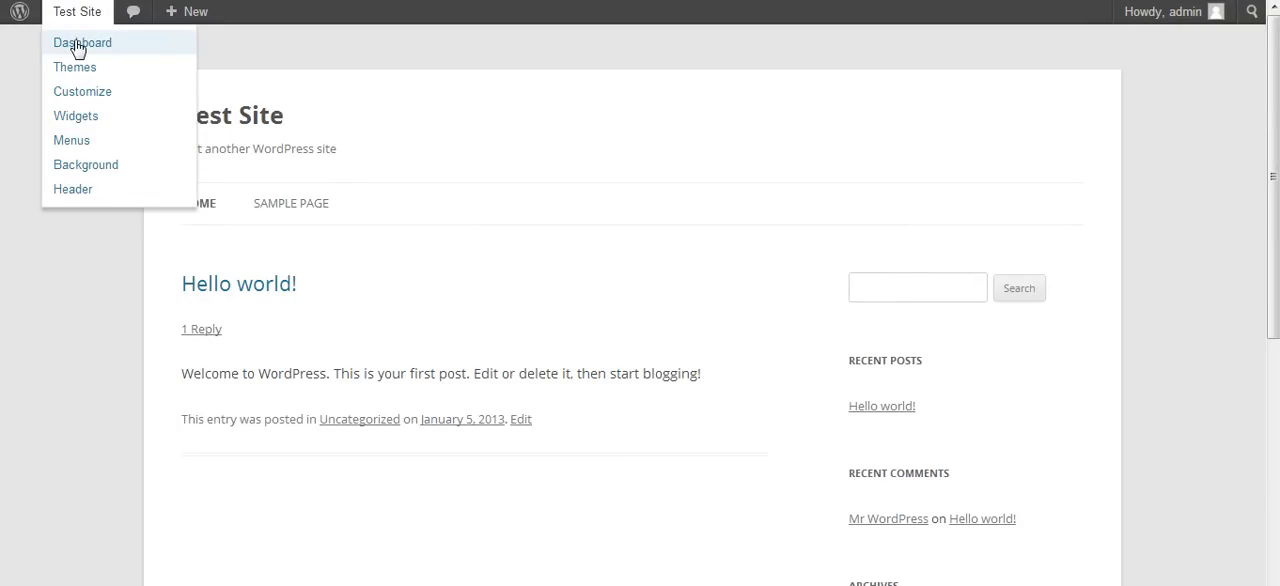
pyautogui.click(78, 46)
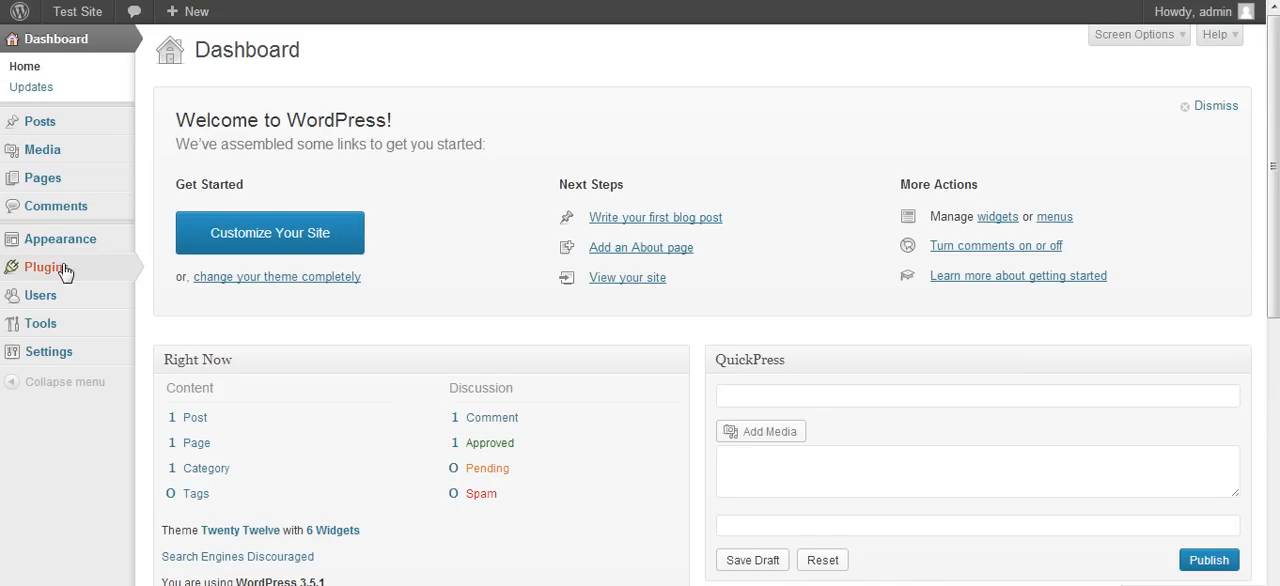
pyautogui.moveTo(106, 266)
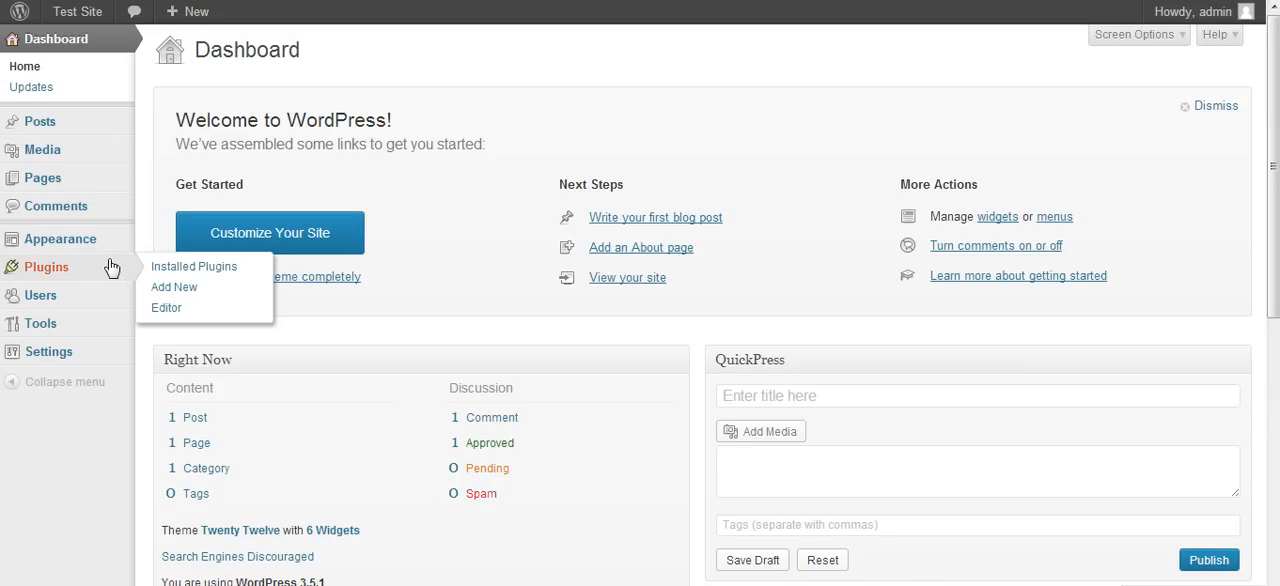
pyautogui.click(177, 272)
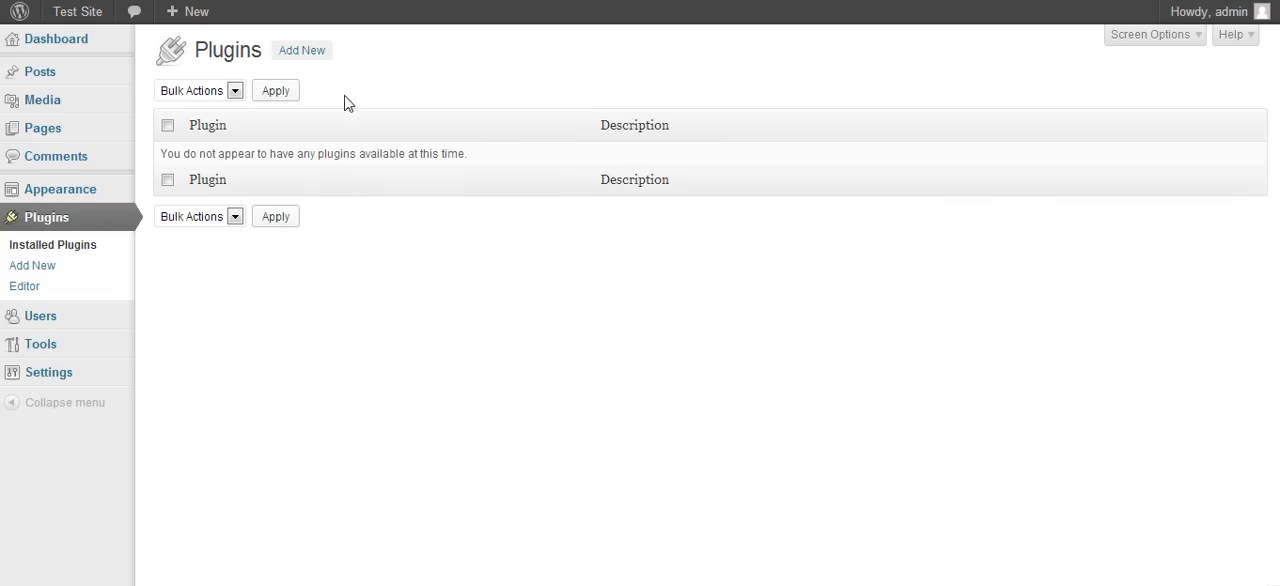
# - Search the plugin directory for "bracketpress", then install and activate the BracketPress plugin
pyautogui.click(316, 55)
pyautogui.click(237, 190)
pyautogui.write('bracketpress')
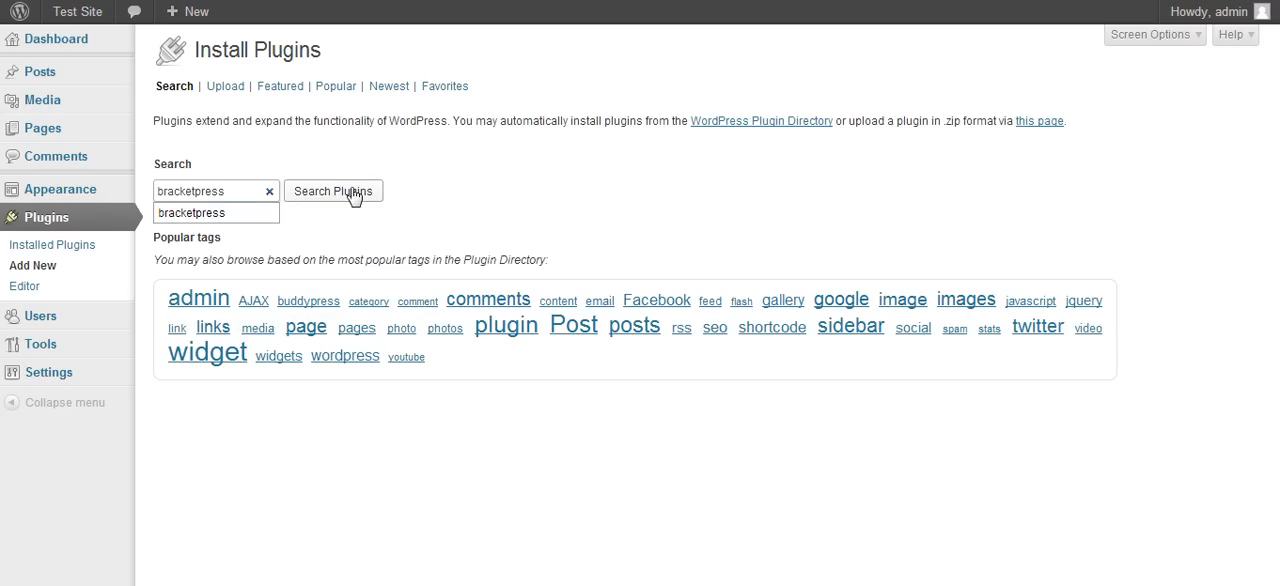
pyautogui.click(351, 191)
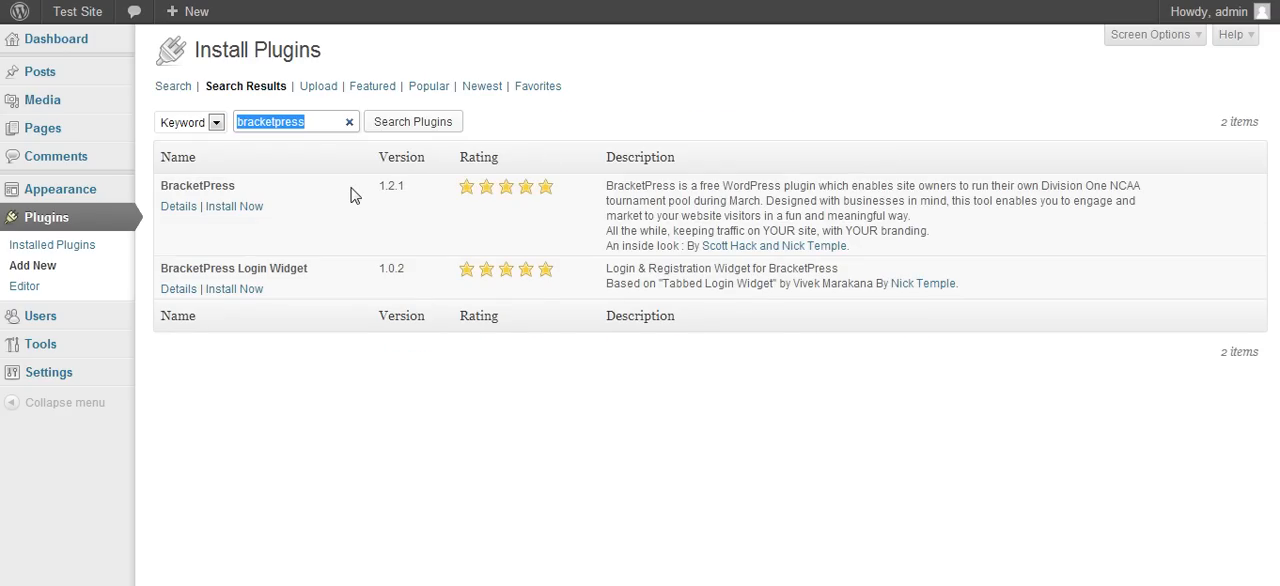
pyautogui.click(236, 207)
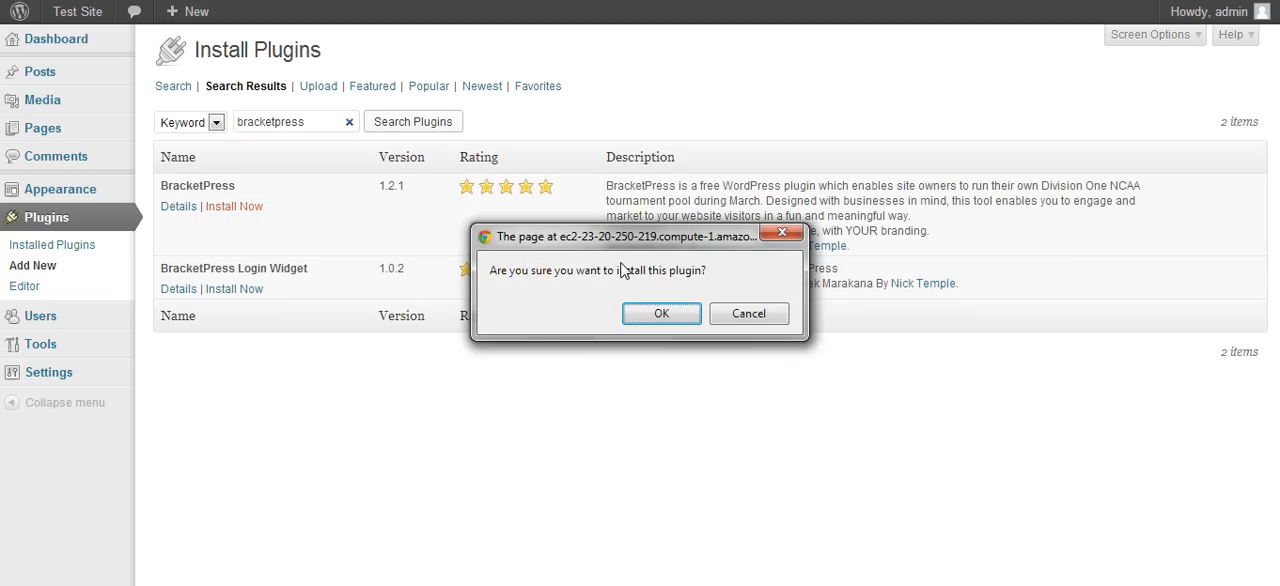
pyautogui.click(660, 314)
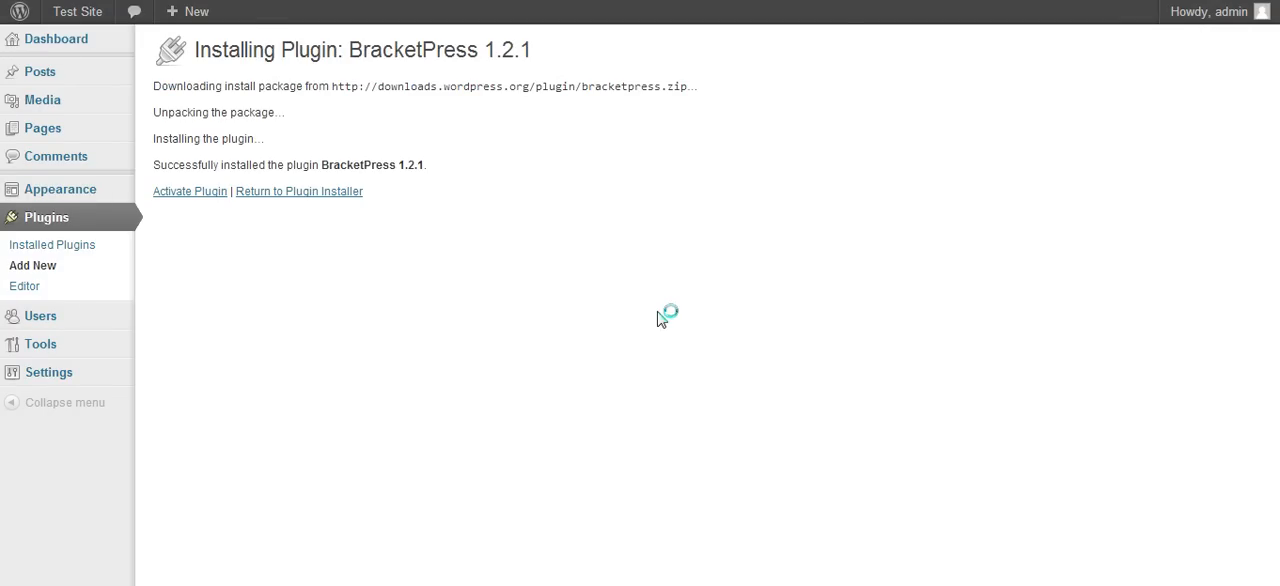
pyautogui.click(210, 192)
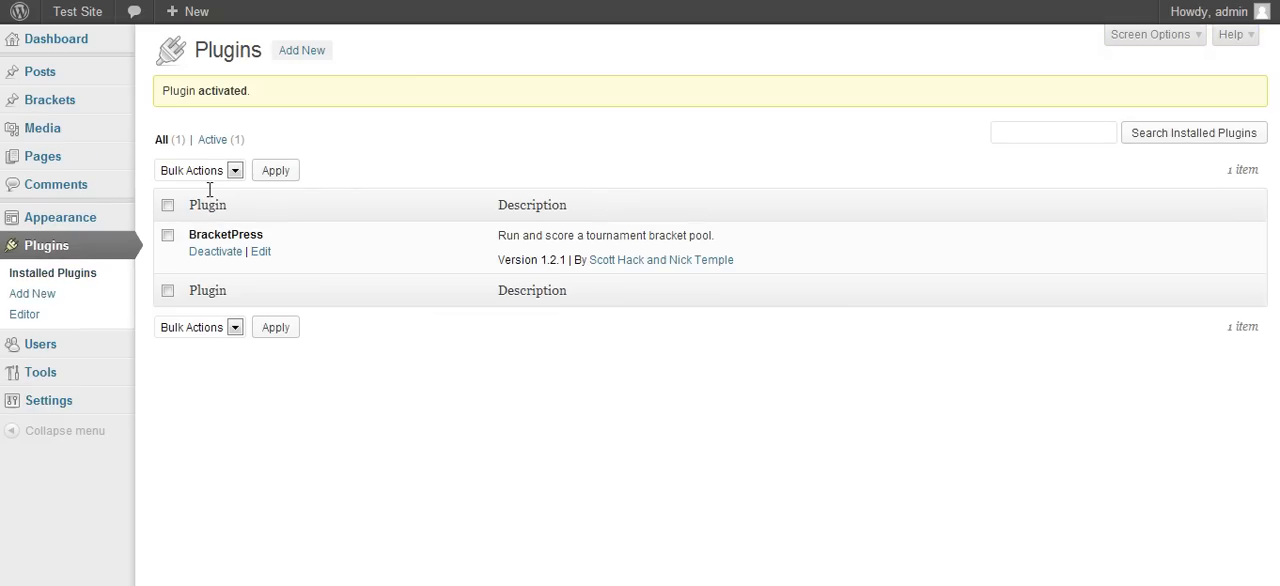
# - Search for "bracketpress" again, then install and activate the BracketPress Login Widget plugin
pyautogui.click(44, 296)
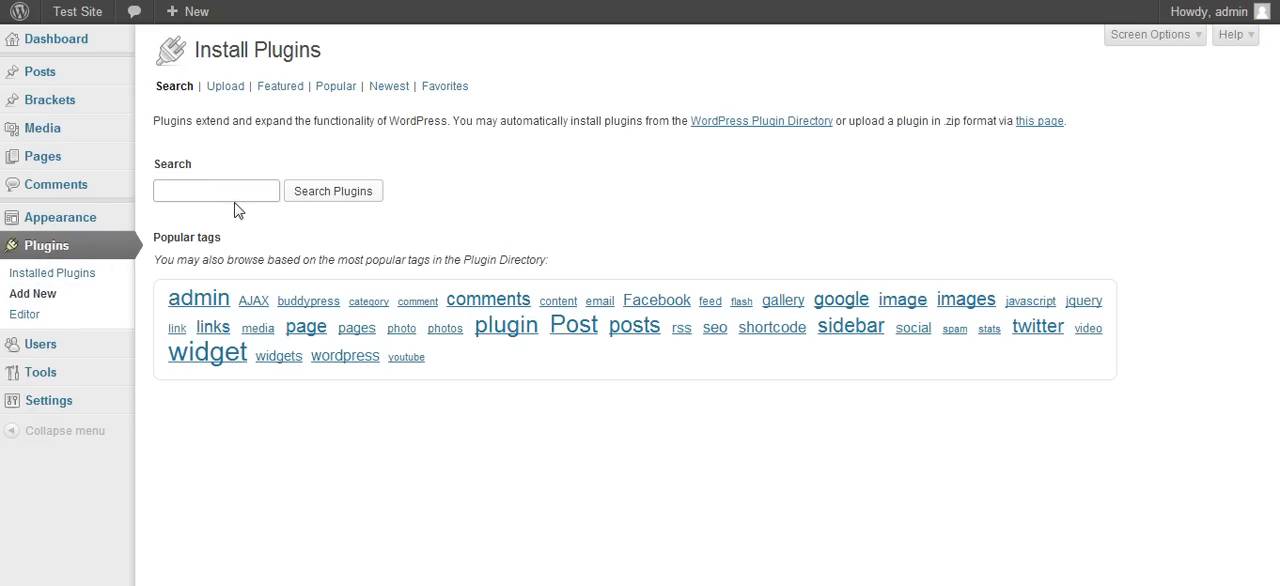
pyautogui.click(231, 192)
pyautogui.write('bracketpress')
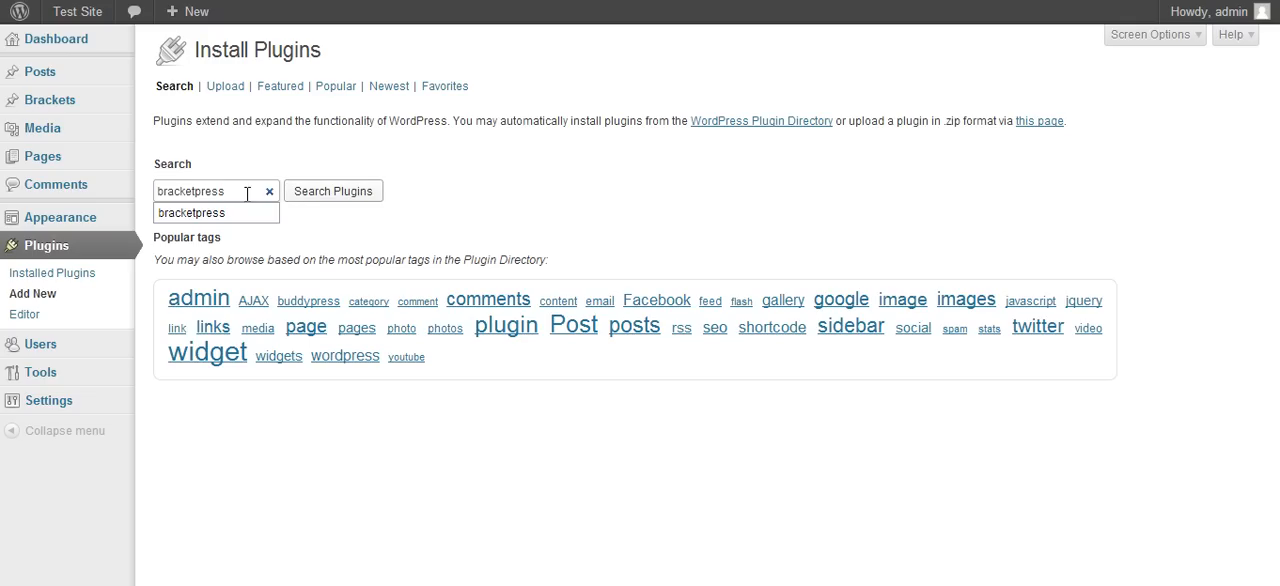
pyautogui.click(323, 199)
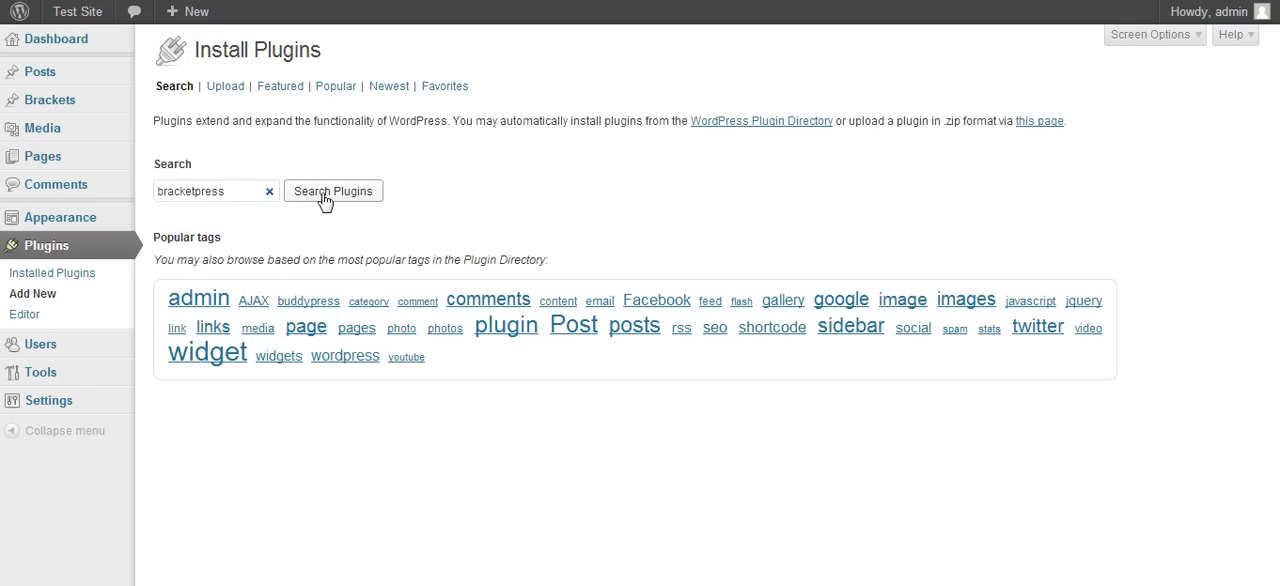
pyautogui.click(236, 290)
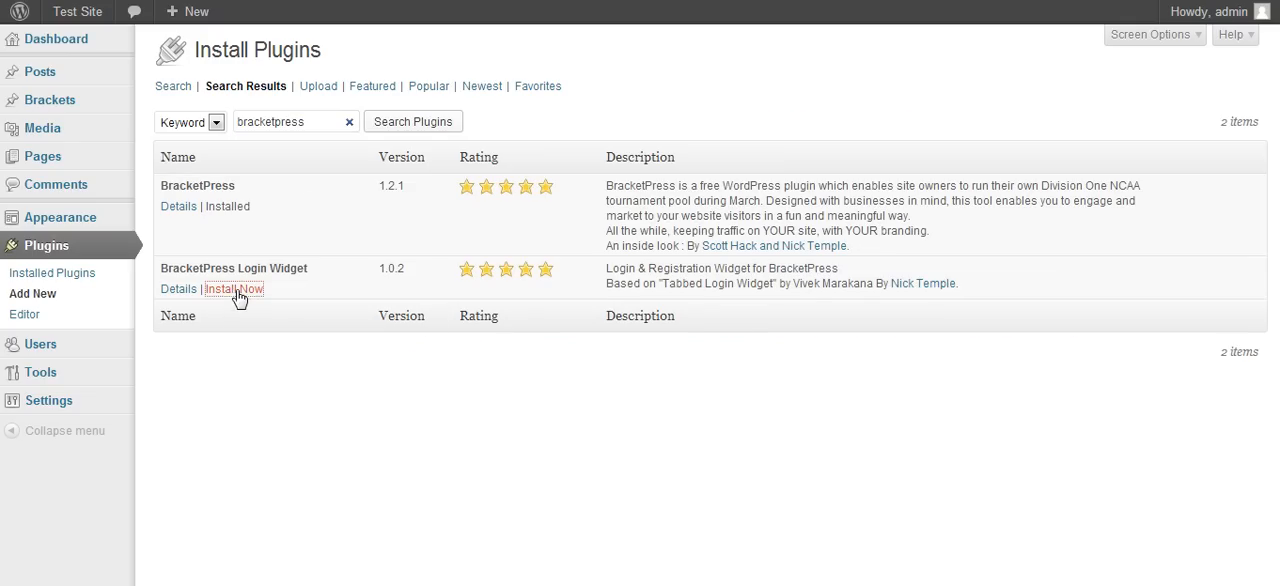
pyautogui.click(658, 314)
pyautogui.click(199, 200)
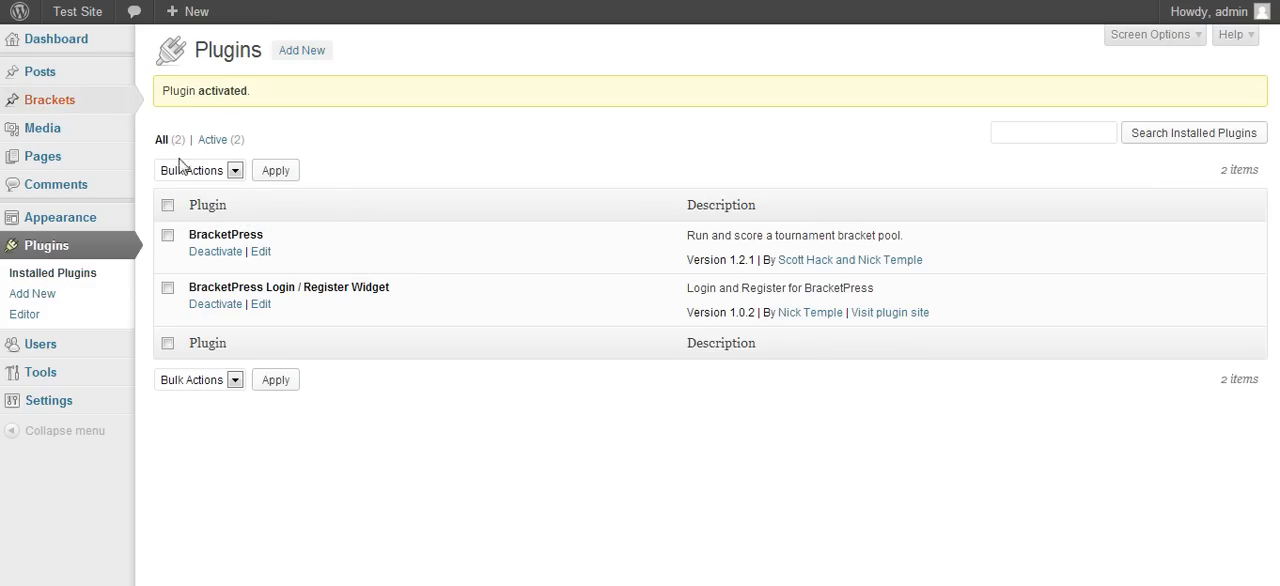
# - View the list of brackets, and review the closing date, round points and scoring bracket in BracketPress's Settings & Scoring
pyautogui.moveTo(84, 103)
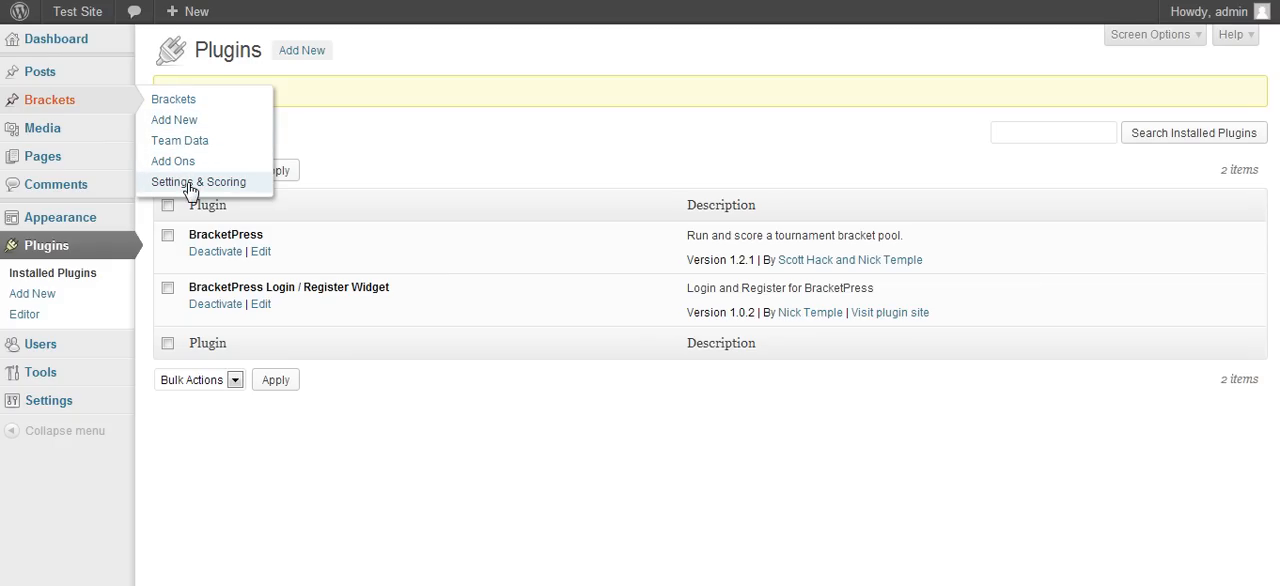
pyautogui.click(174, 100)
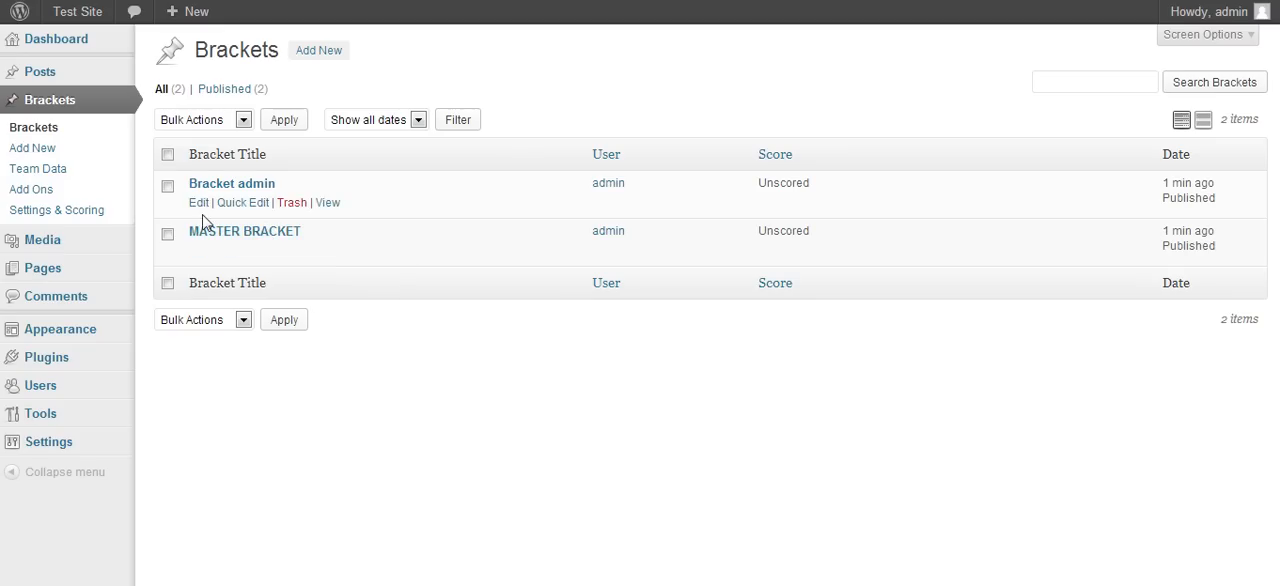
pyautogui.click(79, 214)
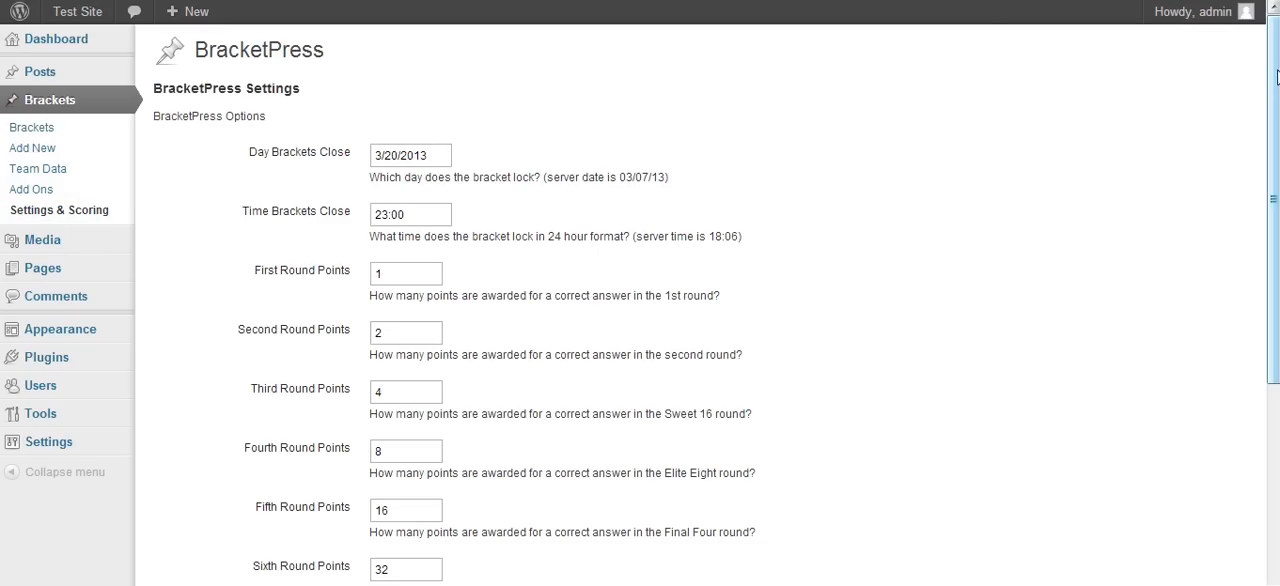
pyautogui.moveTo(1272, 70); pyautogui.dragTo(1260, 252)
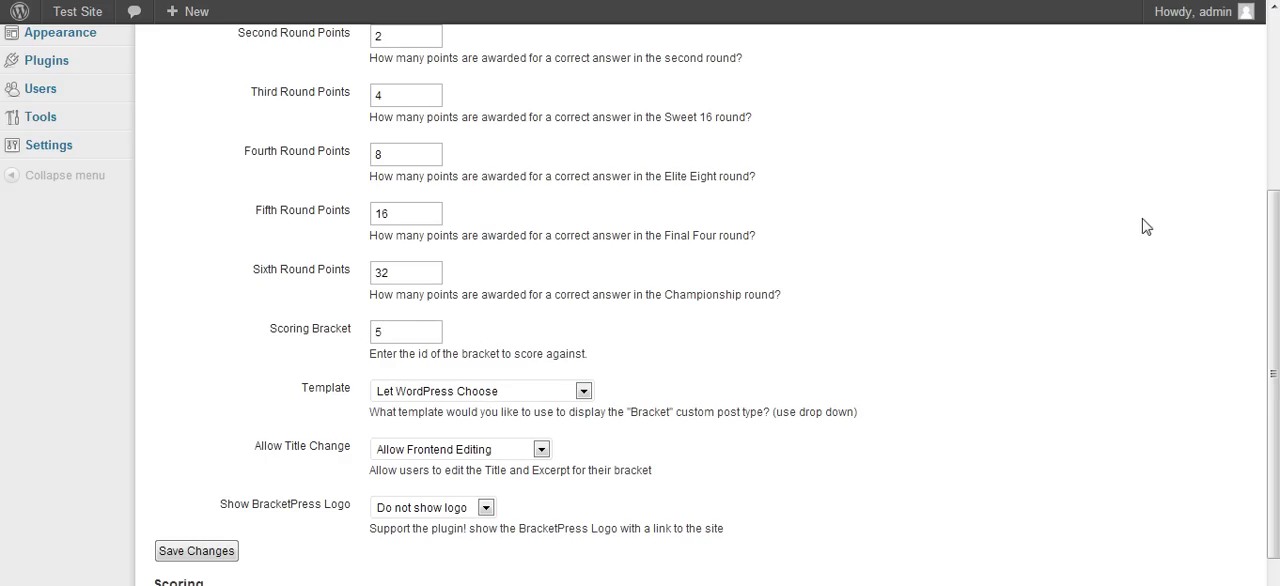
pyautogui.moveTo(1273, 258); pyautogui.dragTo(1254, 189)
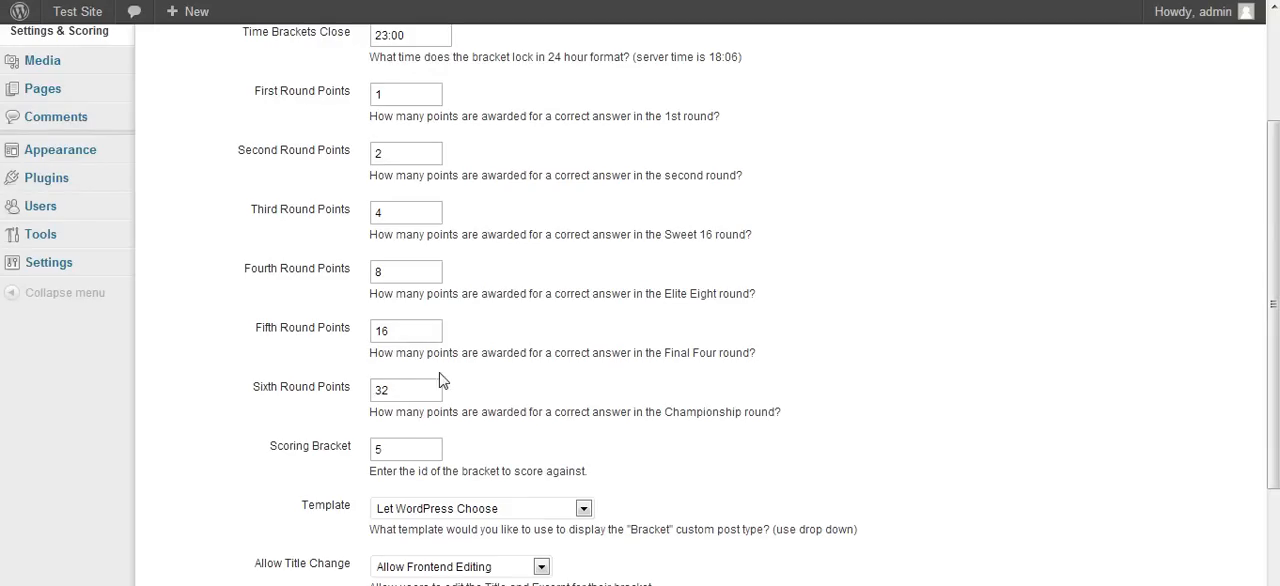
pyautogui.moveTo(1273, 250); pyautogui.dragTo(1273, 338)
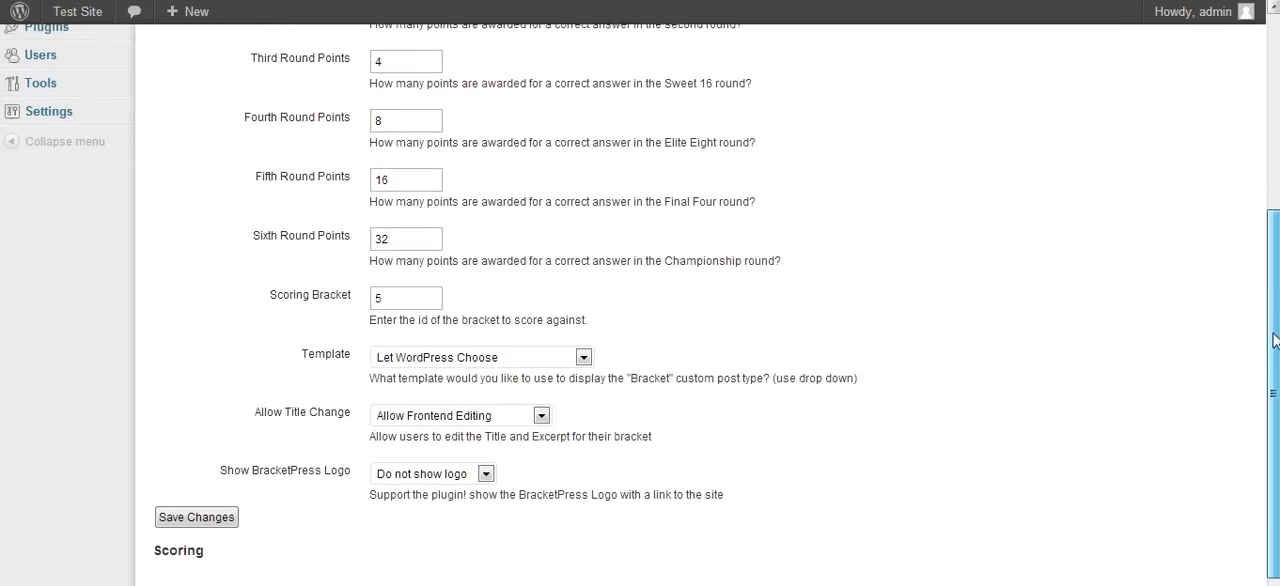
# - Set Template to Full-width Page Template, No Sidebar, Allow Title Change to Allow Frontend Editing and the logo option to Show logo and link; save
pyautogui.click(481, 363)
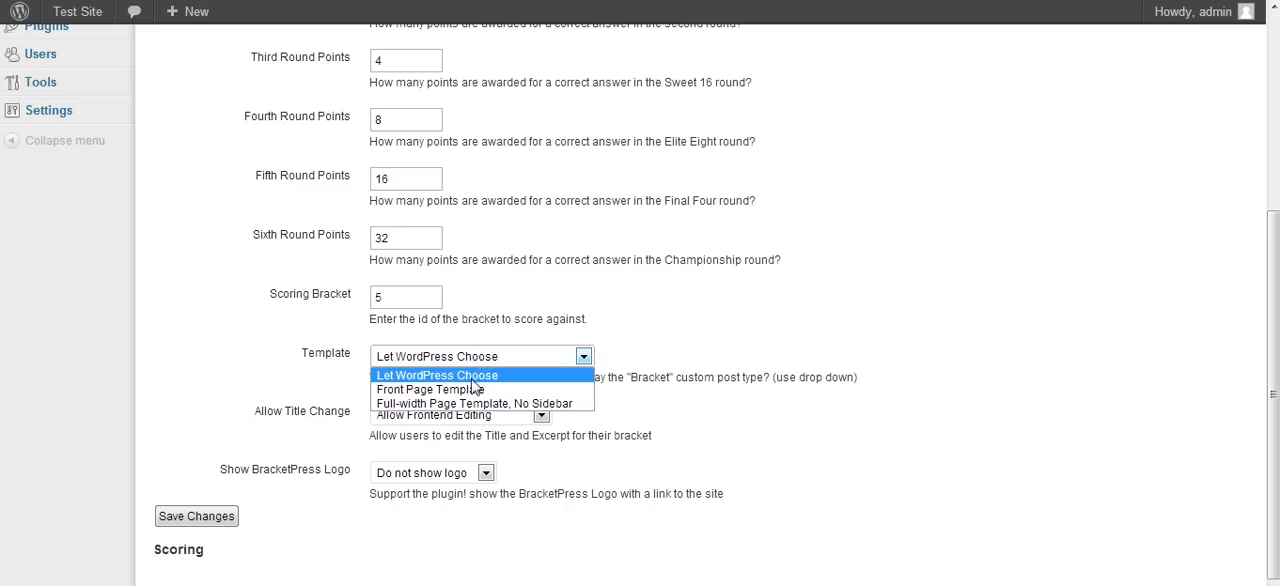
pyautogui.click(466, 404)
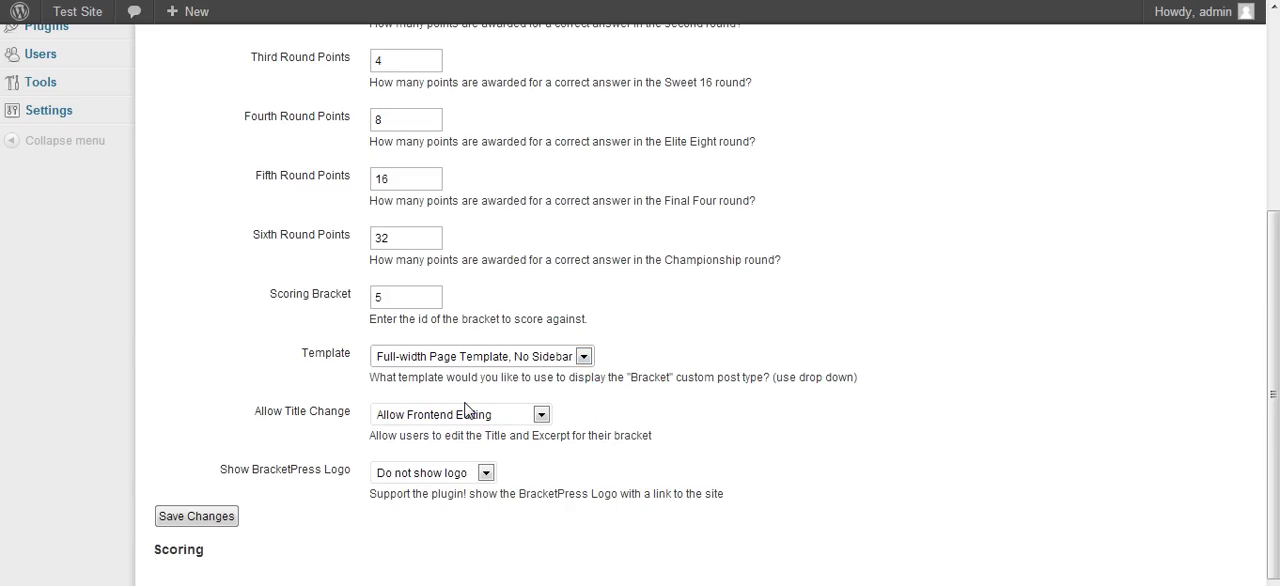
pyautogui.click(468, 418)
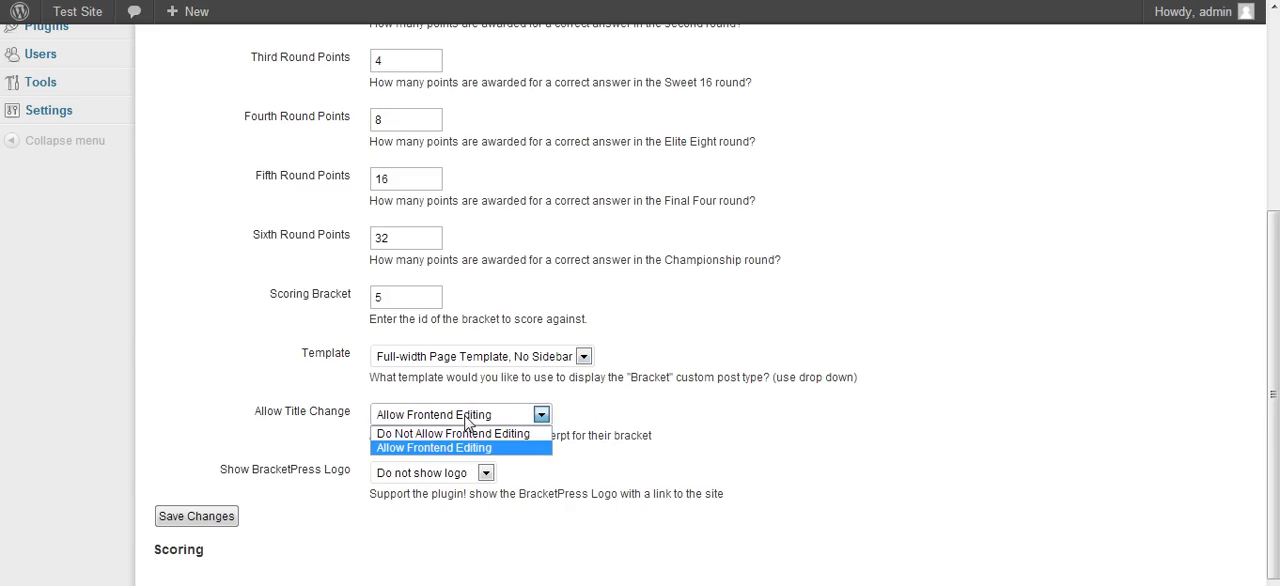
pyautogui.click(460, 448)
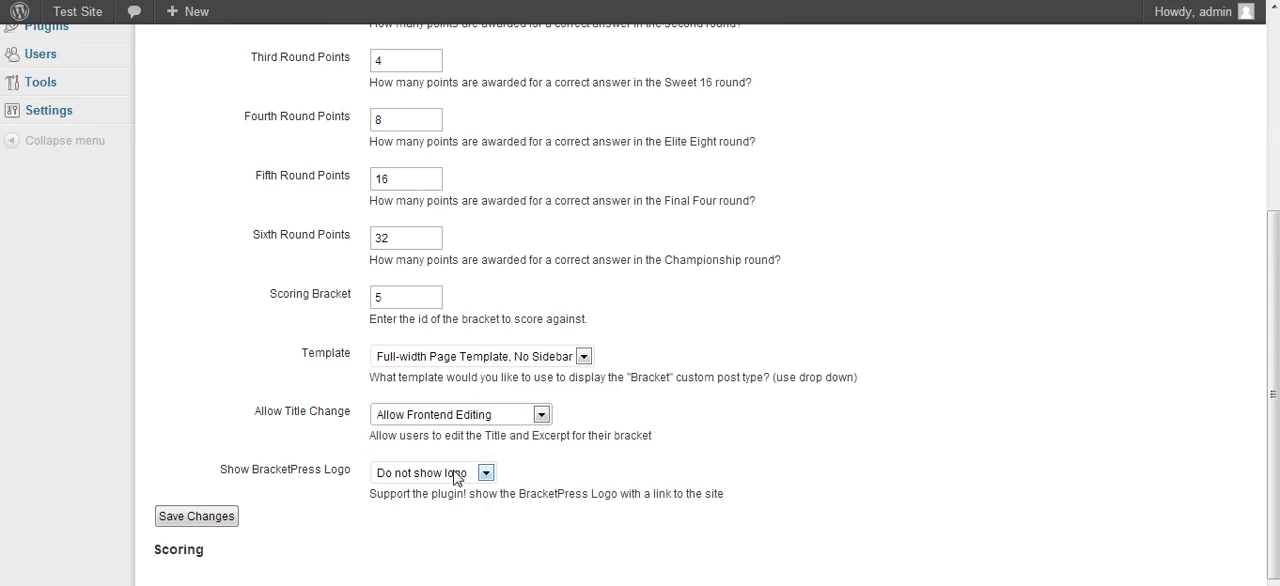
pyautogui.click(455, 477)
pyautogui.click(444, 488)
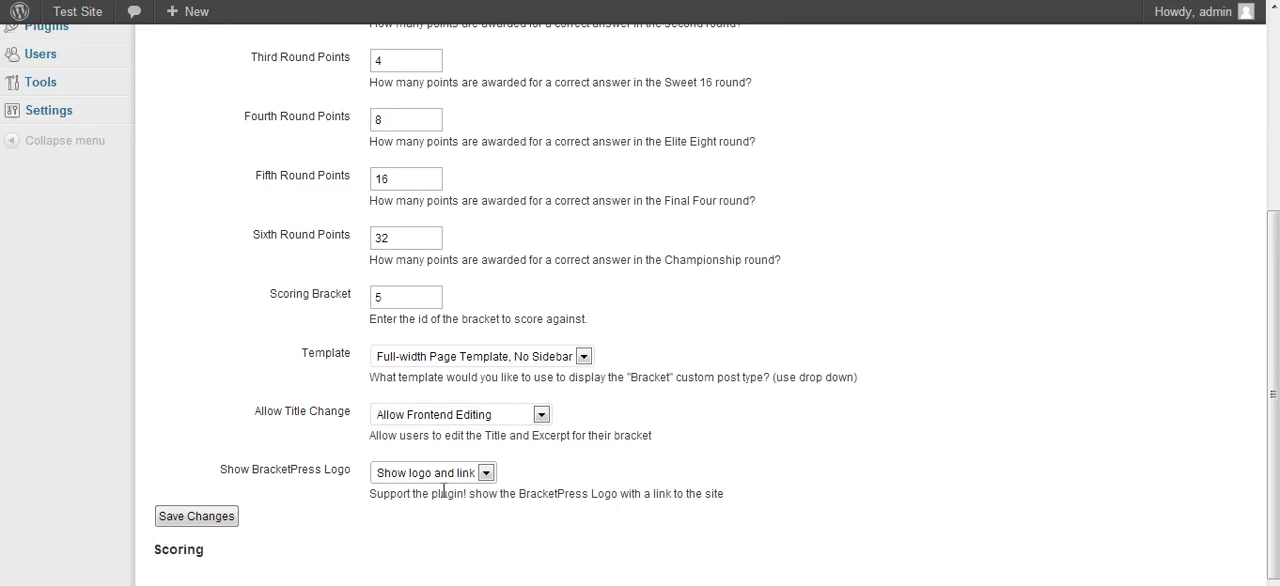
pyautogui.click(203, 524)
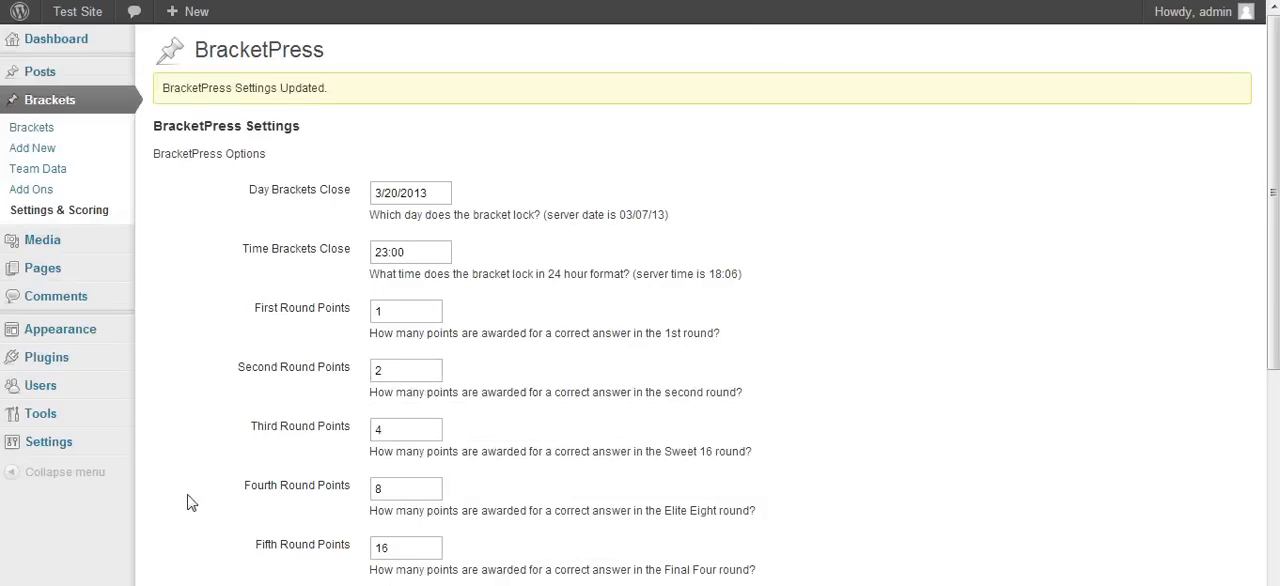
# - Open the pending BracketPress Leaderboard page from the list of all pages and publish it
pyautogui.moveTo(106, 272)
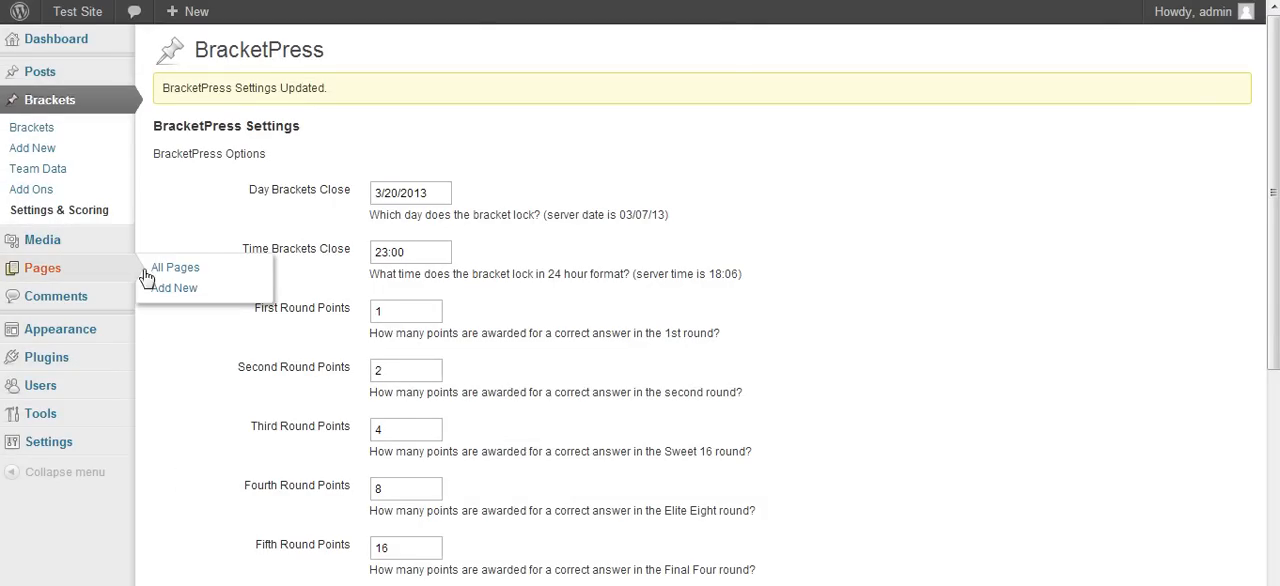
pyautogui.click(196, 272)
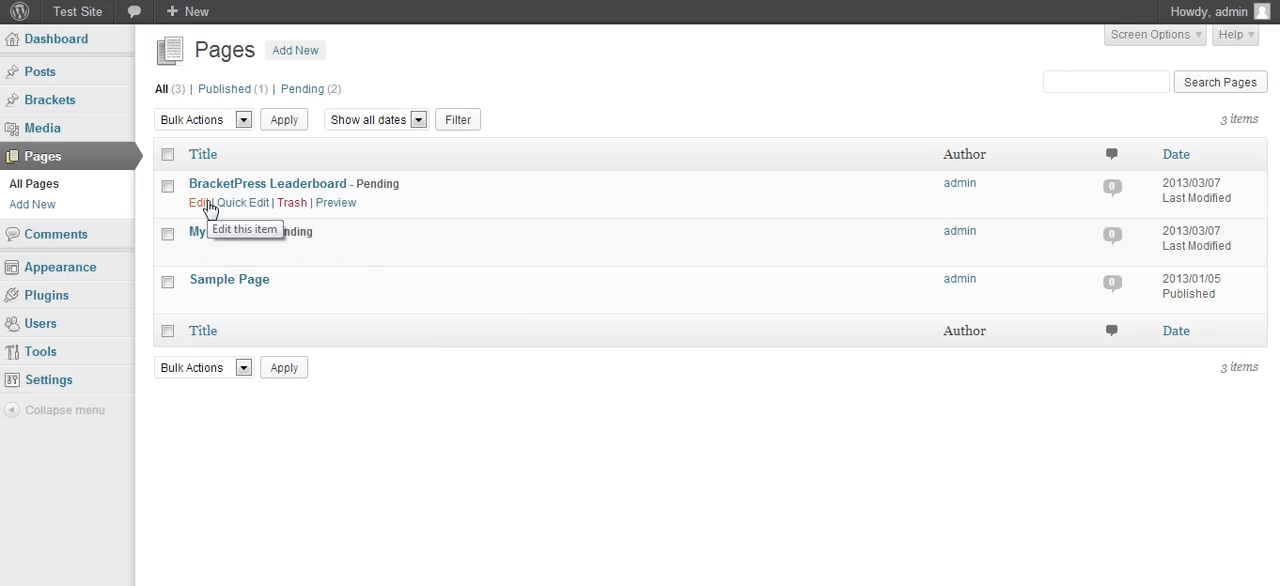
pyautogui.click(206, 202)
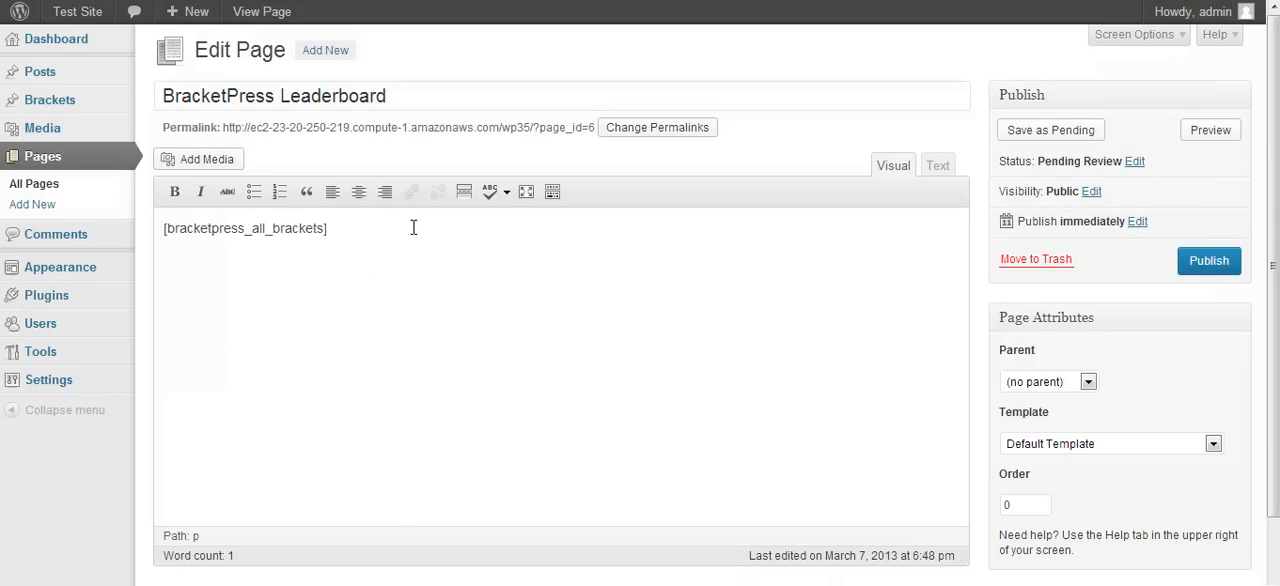
pyautogui.click(1210, 268)
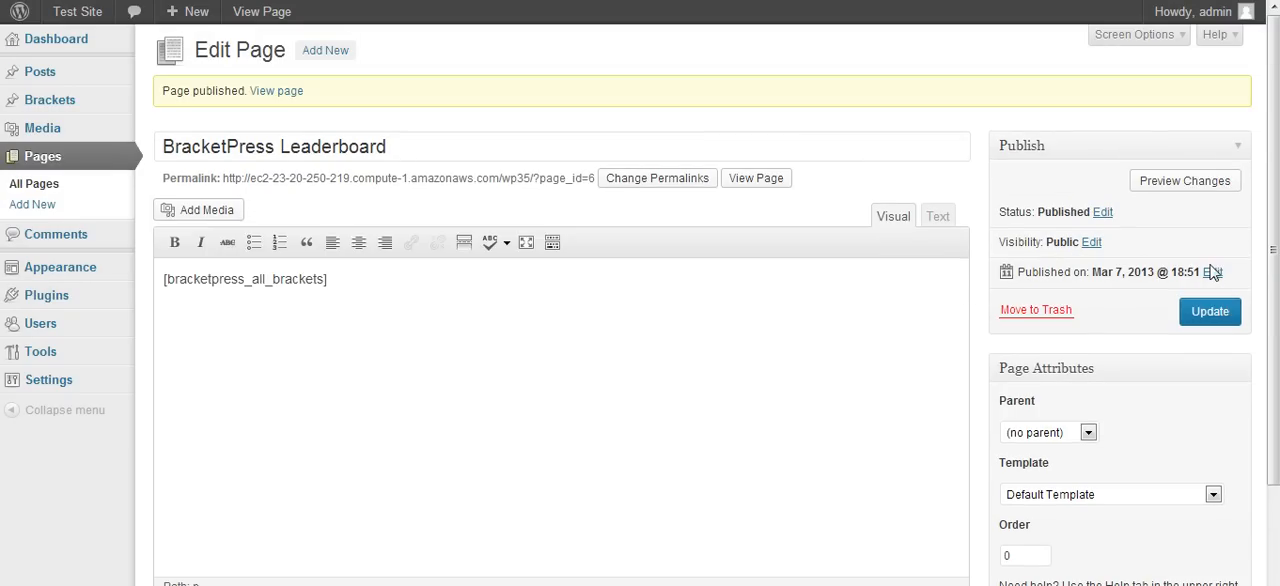
# - Return to the list of all pages, open the pending My Brackets page and publish it
pyautogui.click(72, 184)
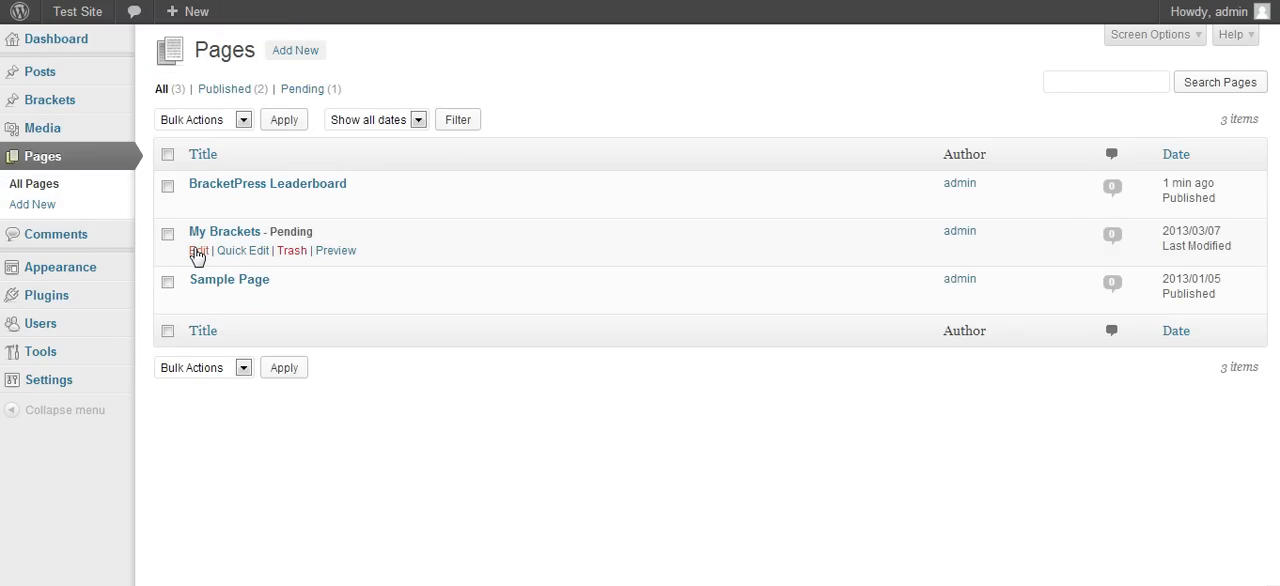
pyautogui.click(197, 252)
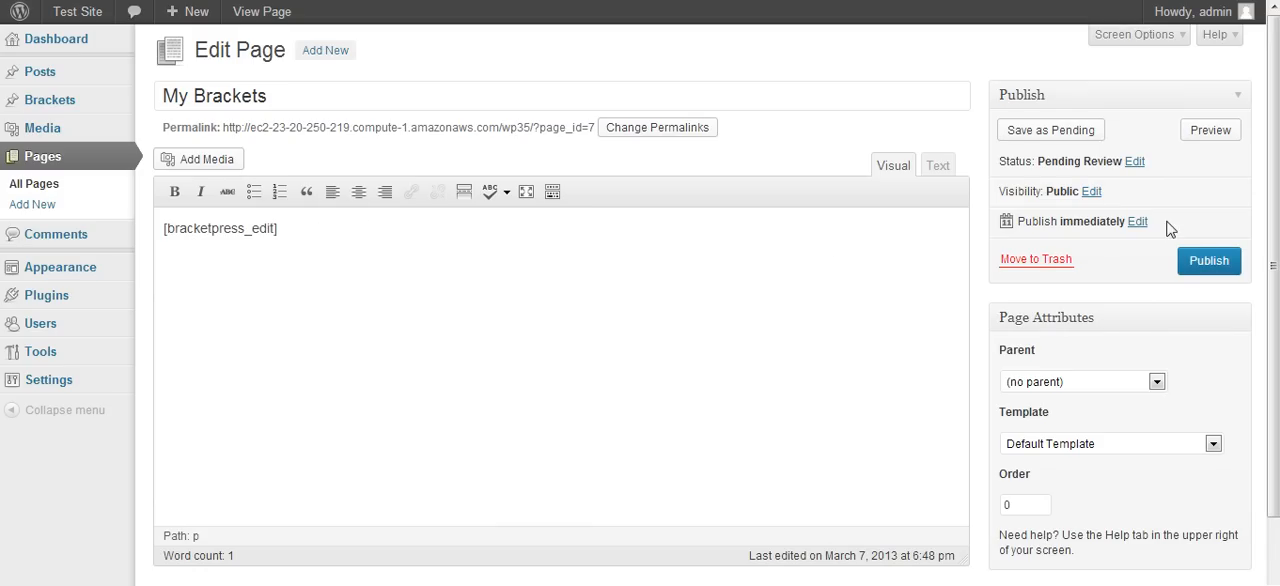
pyautogui.click(1205, 261)
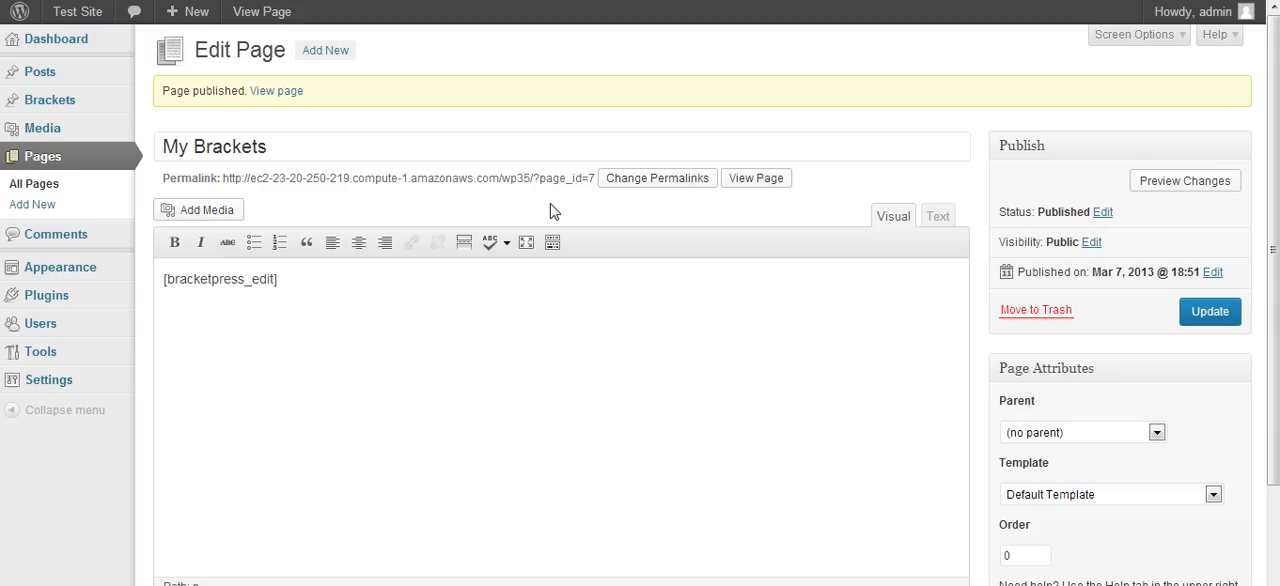
# - Review the Permalink Settings, then view the Bracket admin bracket on the site down to its champion box and logo
pyautogui.moveTo(80, 381)
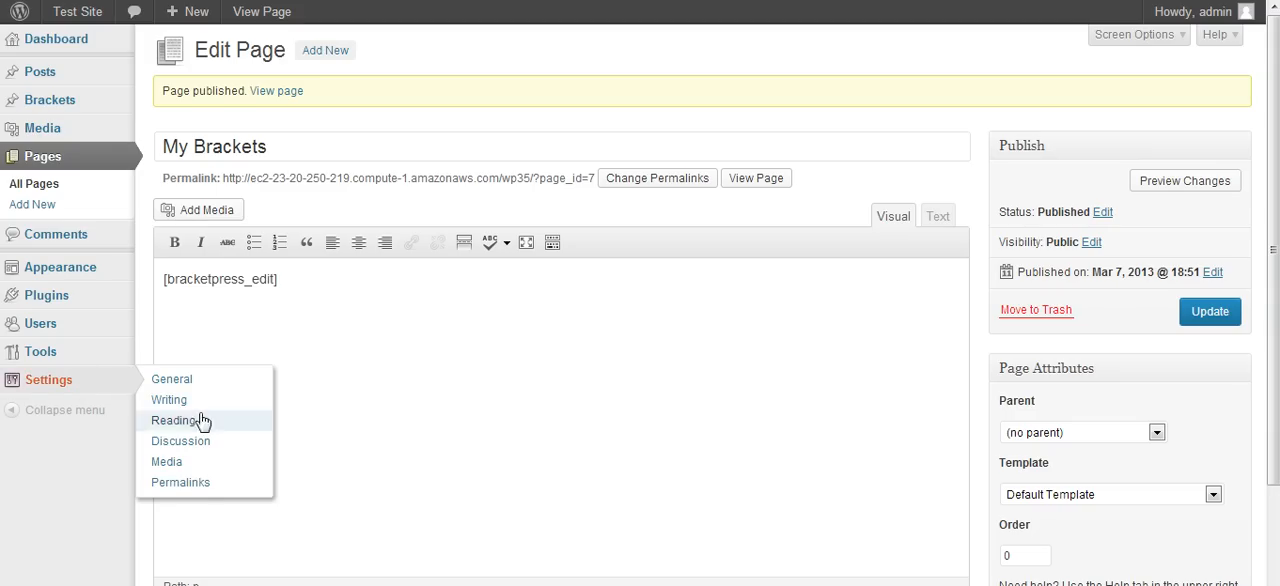
pyautogui.click(205, 484)
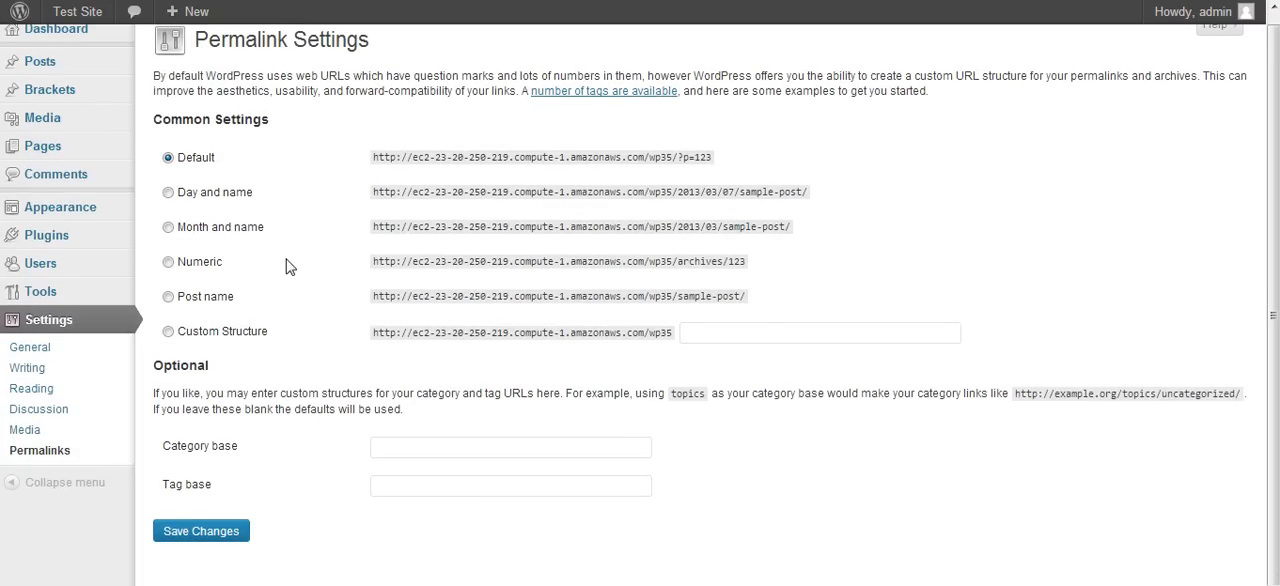
pyautogui.moveTo(112, 100)
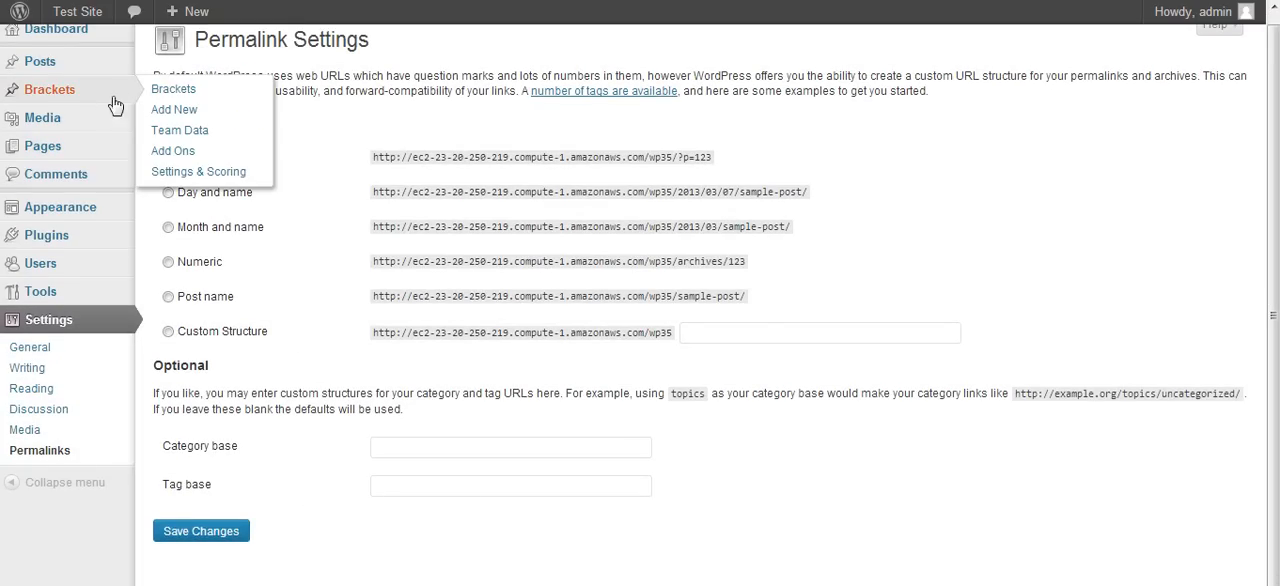
pyautogui.click(183, 92)
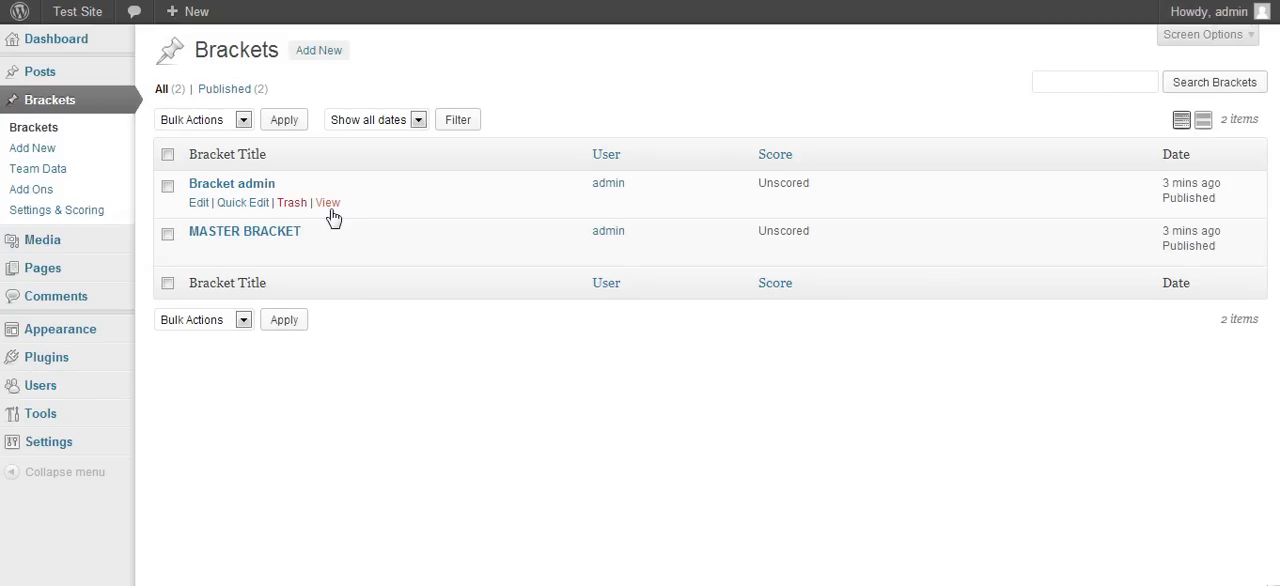
pyautogui.click(329, 204)
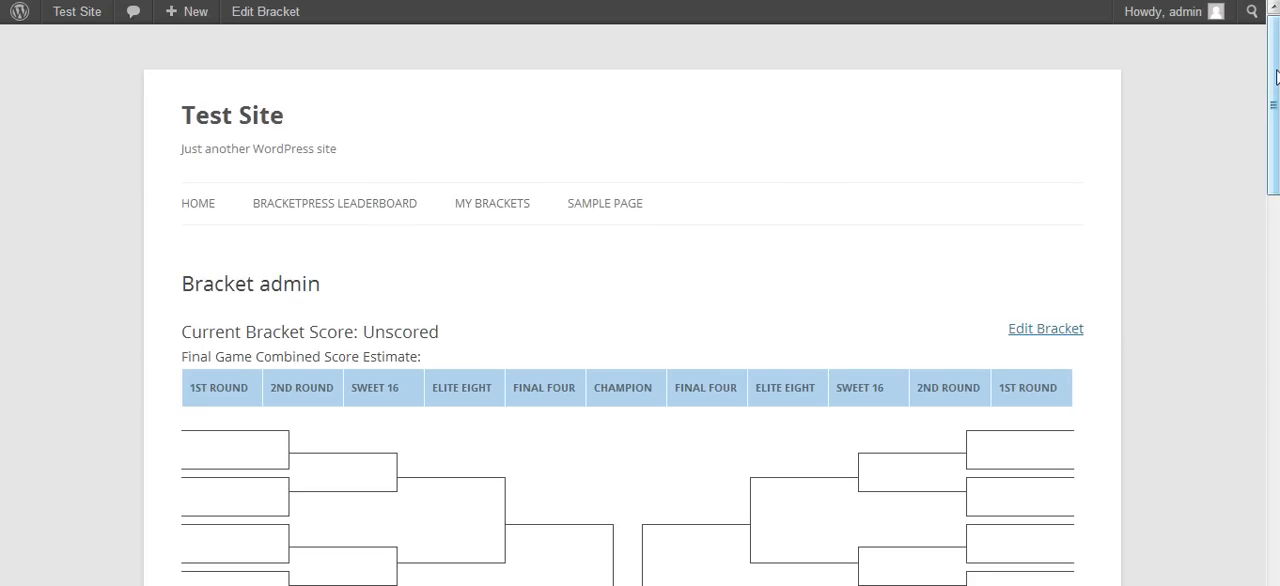
pyautogui.moveTo(1275, 78); pyautogui.dragTo(1275, 208)
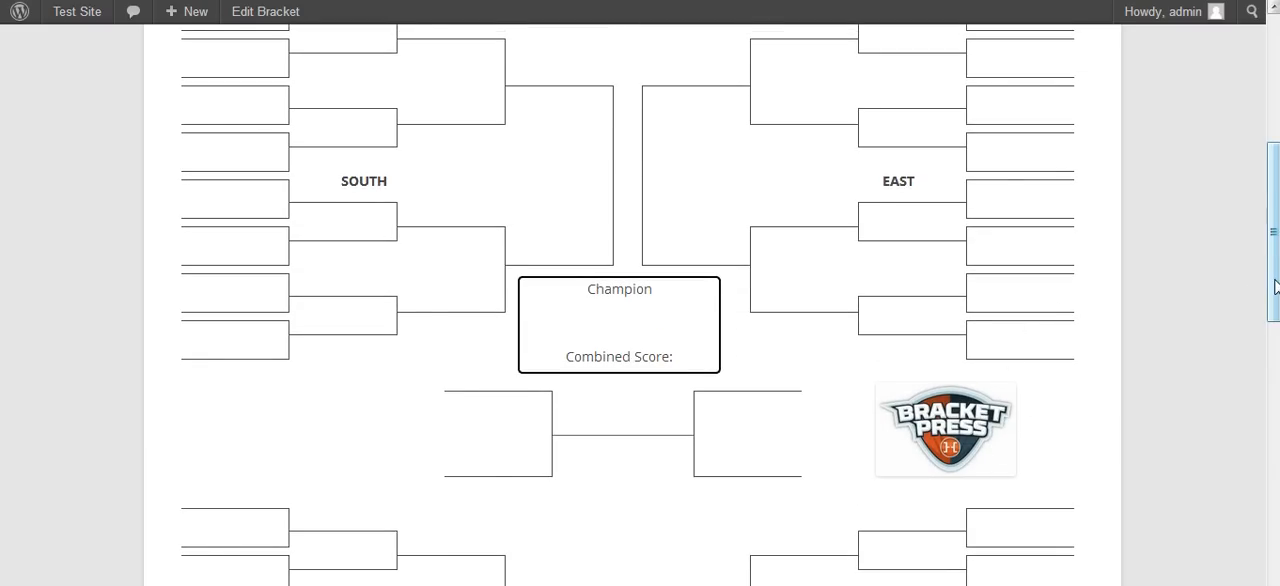
pyautogui.moveTo(1275, 287); pyautogui.dragTo(1249, 143)
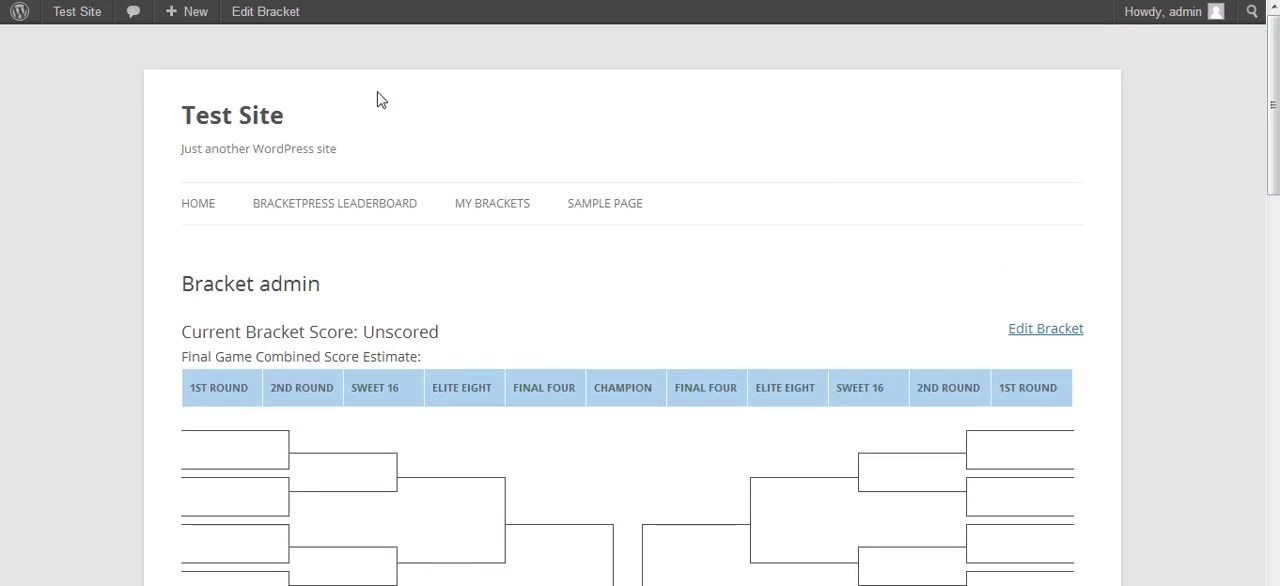
# - Go back to the list of brackets and review the team entry fields in BracketPress's Team Data
pyautogui.moveTo(20, 12)
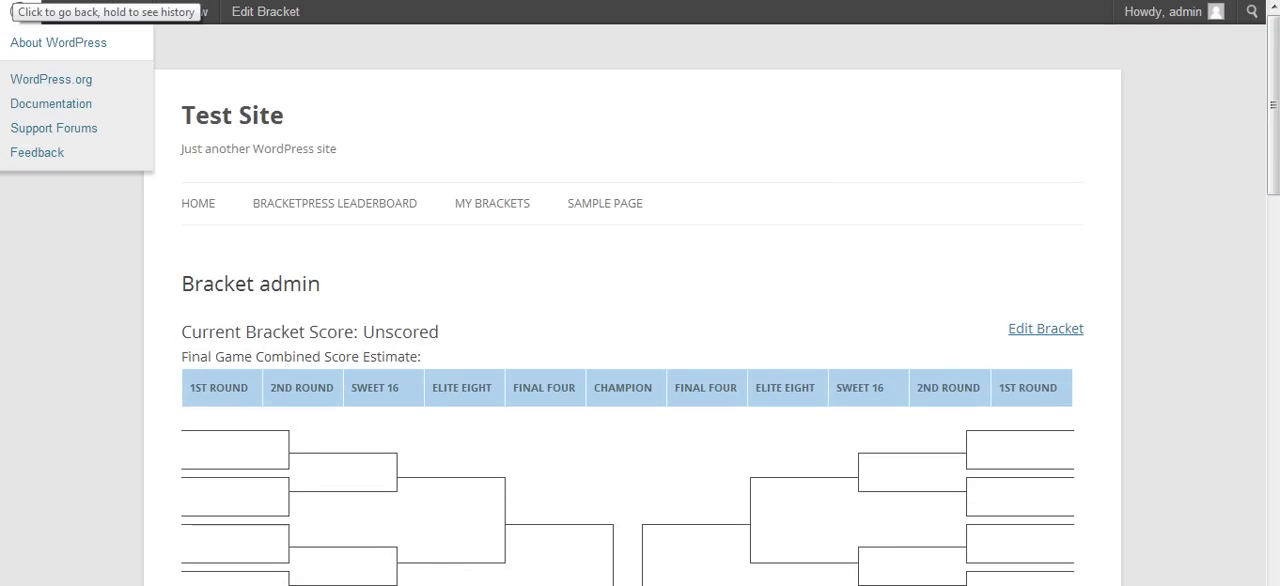
pyautogui.click(13, 1)
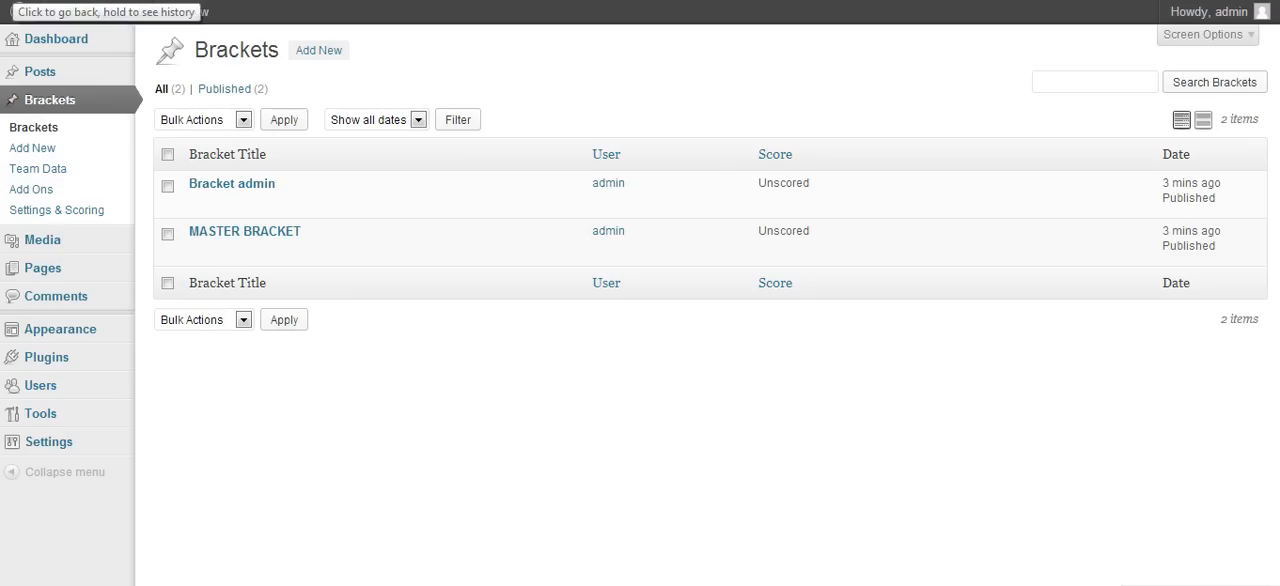
pyautogui.click(40, 168)
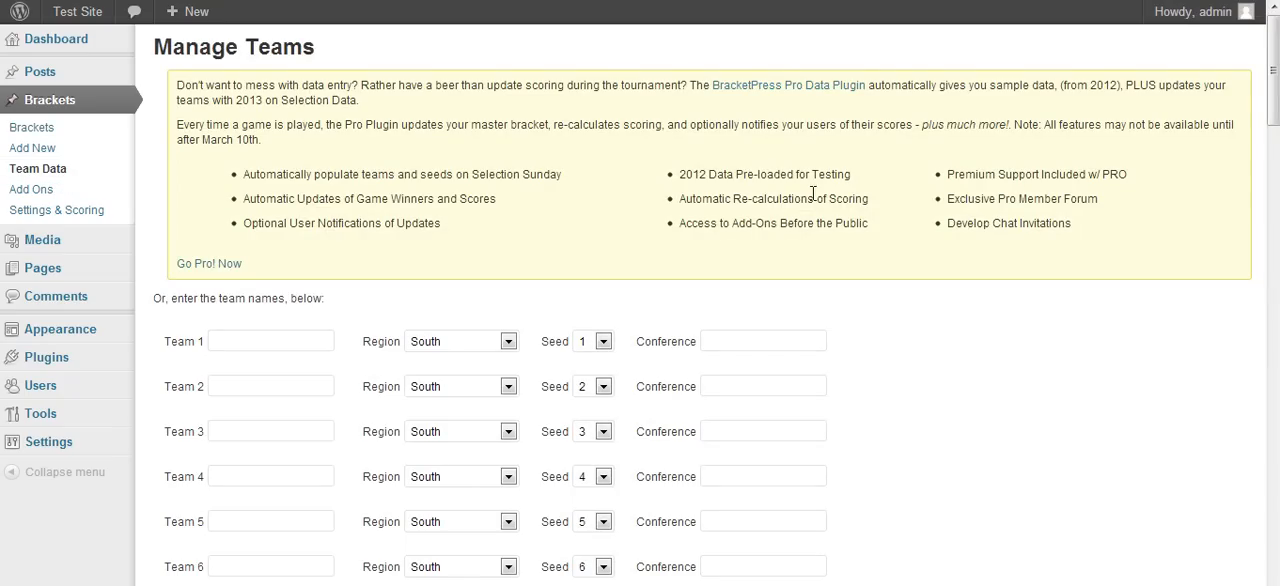
pyautogui.moveTo(1270, 72)
pyautogui.mouseDown()
pyautogui.moveTo(1270, 543)
pyautogui.moveTo(1270, 60)
pyautogui.mouseUp()
# - Upload bracketpress-pro.zip as a new plugin, then install and activate BracketPress Pro
pyautogui.moveTo(92, 360)
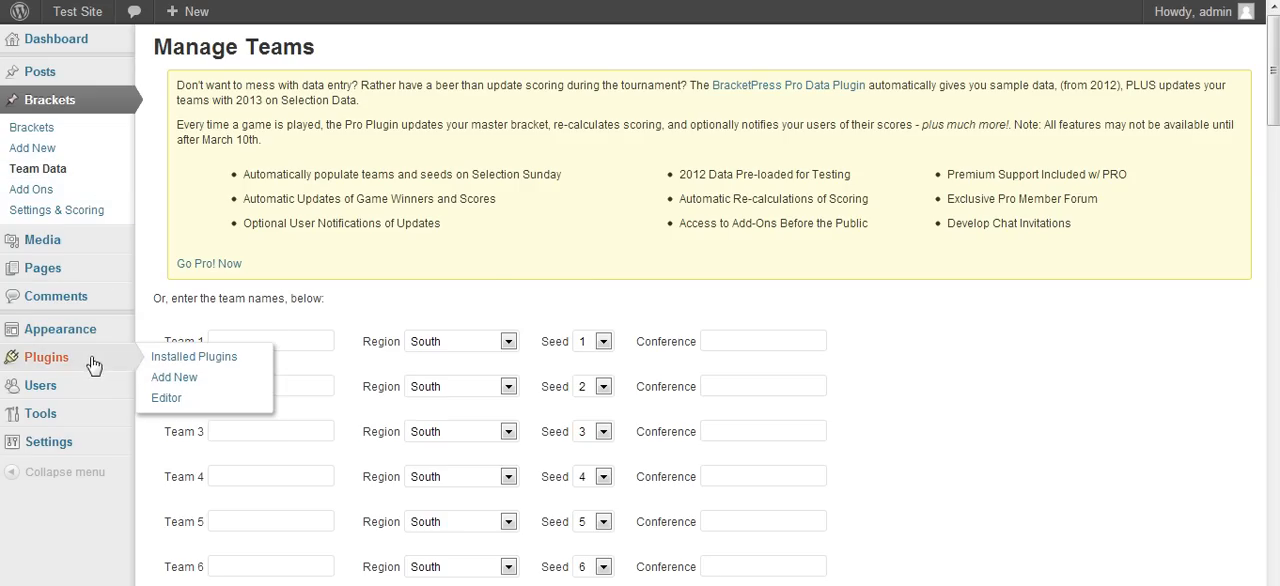
pyautogui.click(176, 378)
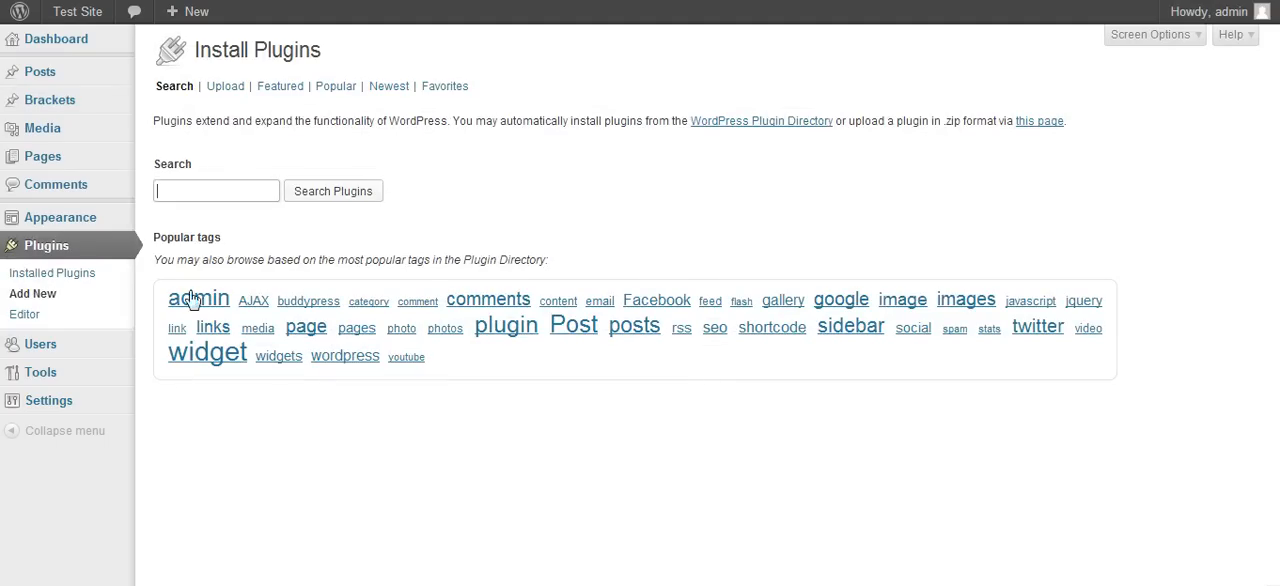
pyautogui.click(229, 88)
pyautogui.click(223, 199)
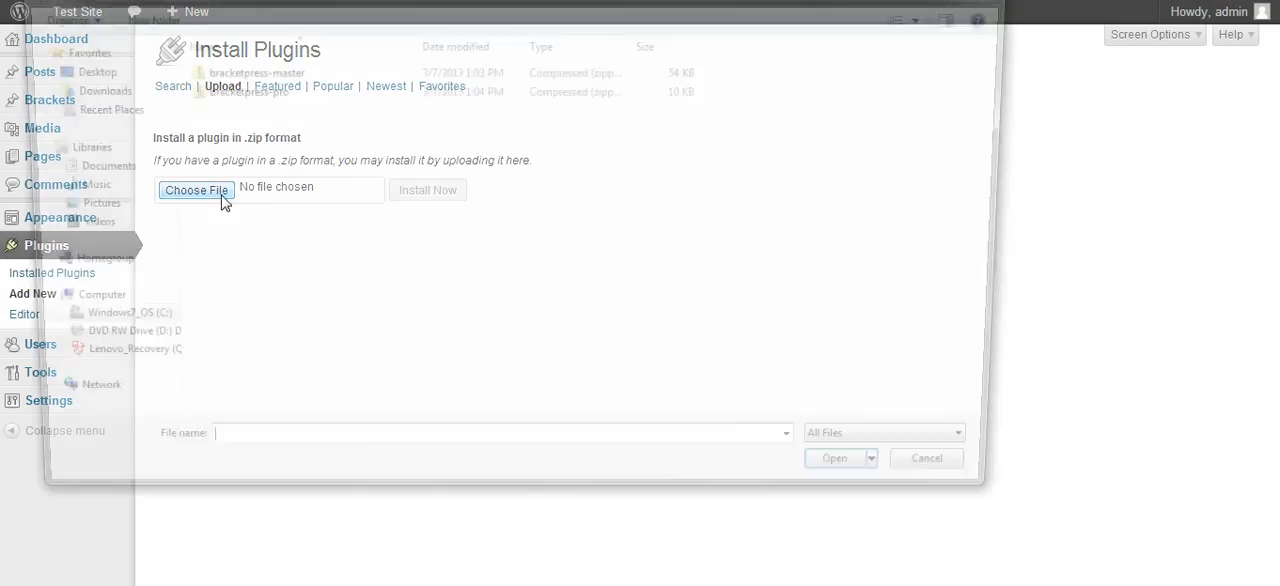
pyautogui.click(230, 98)
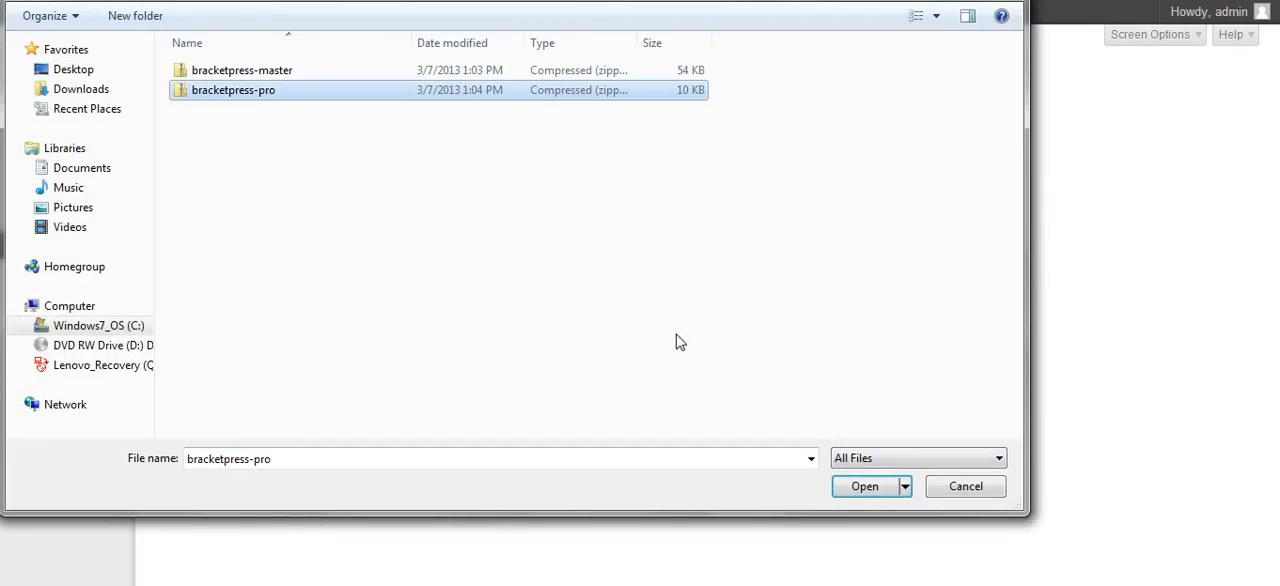
pyautogui.click(862, 487)
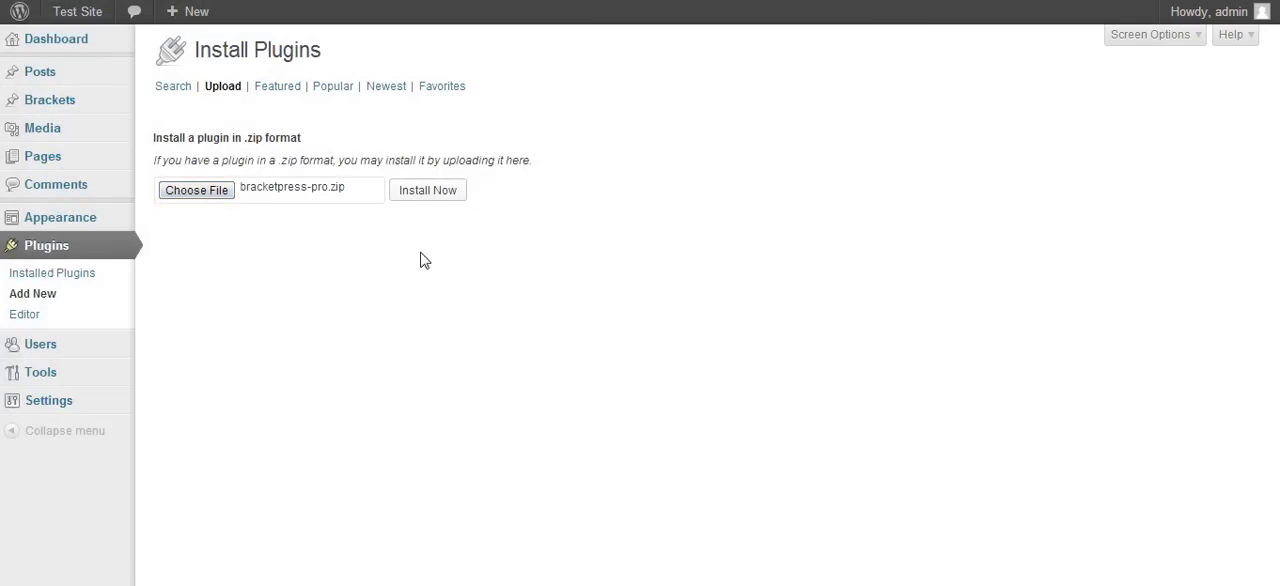
pyautogui.click(442, 199)
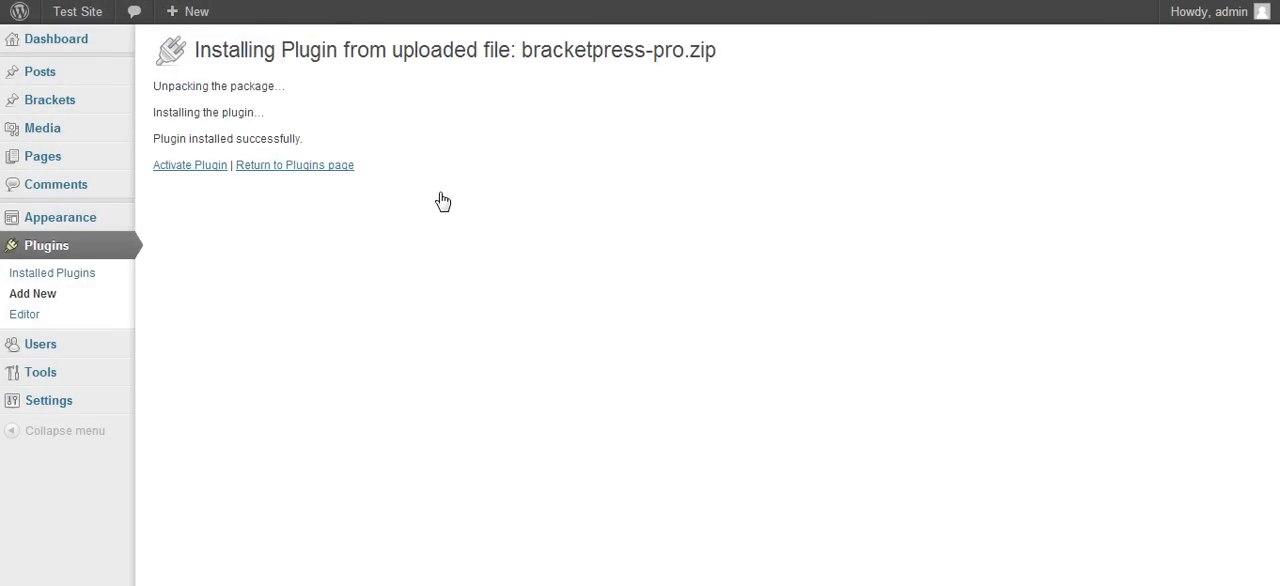
pyautogui.click(175, 166)
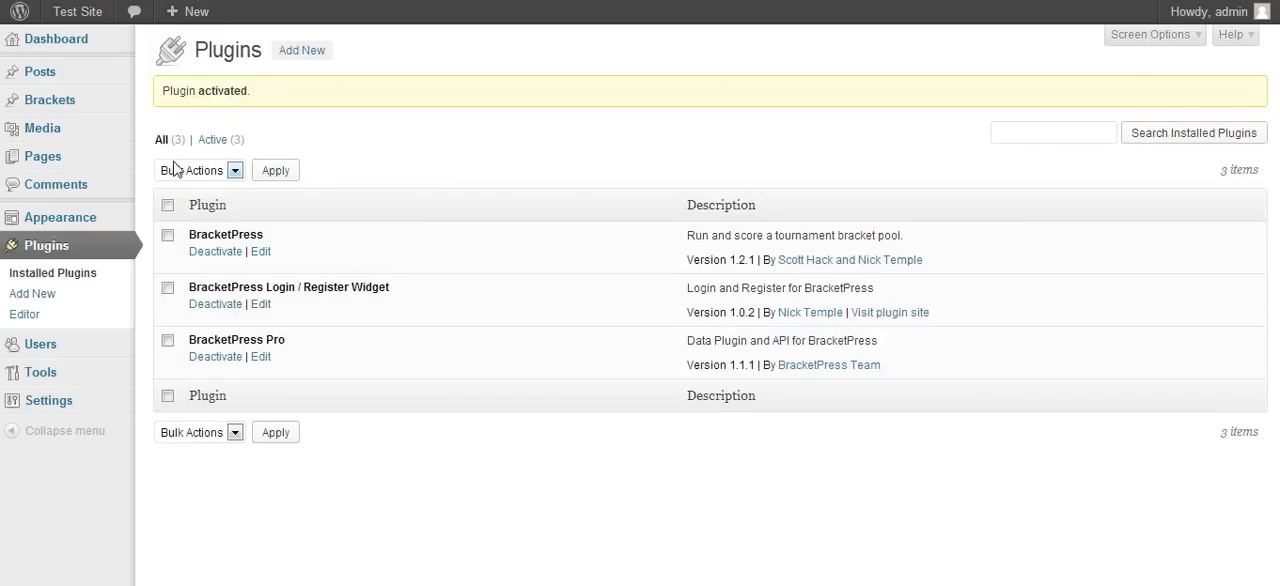
# - Check the team names, regions and seeds in BracketPress's Team Data
pyautogui.moveTo(89, 106)
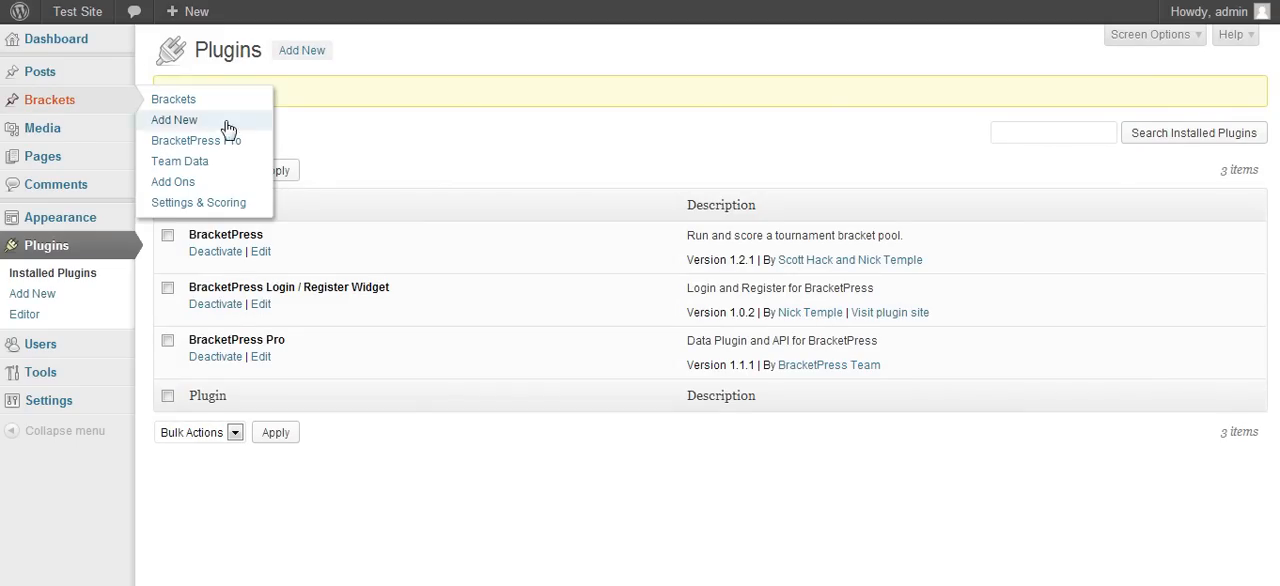
pyautogui.click(205, 163)
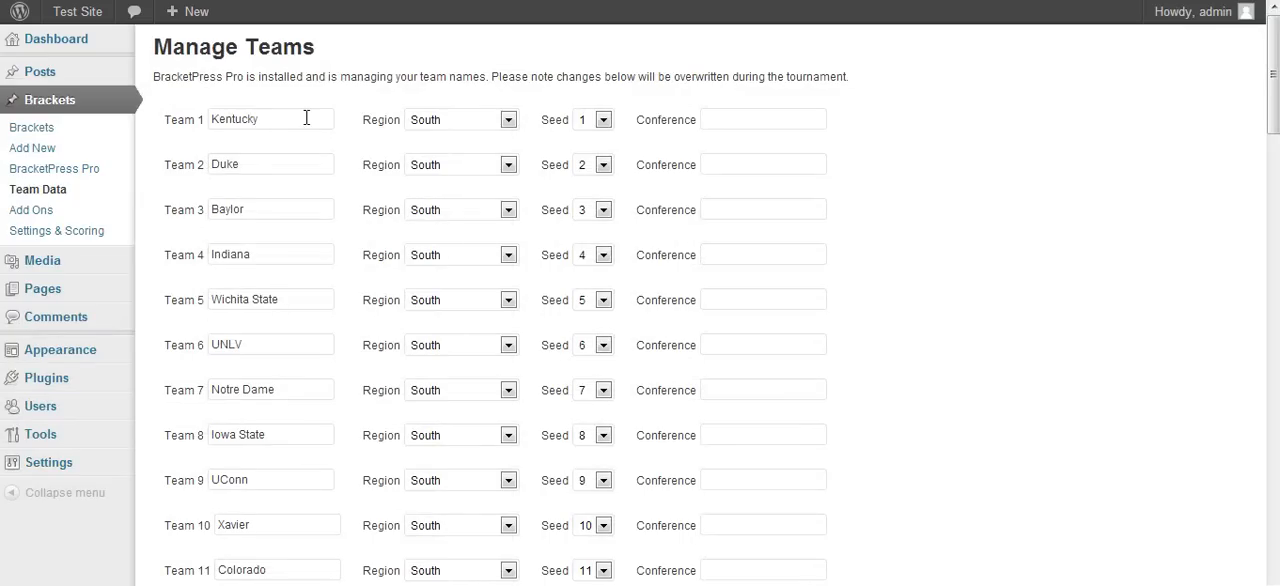
pyautogui.moveTo(1274, 102); pyautogui.dragTo(1227, 101)
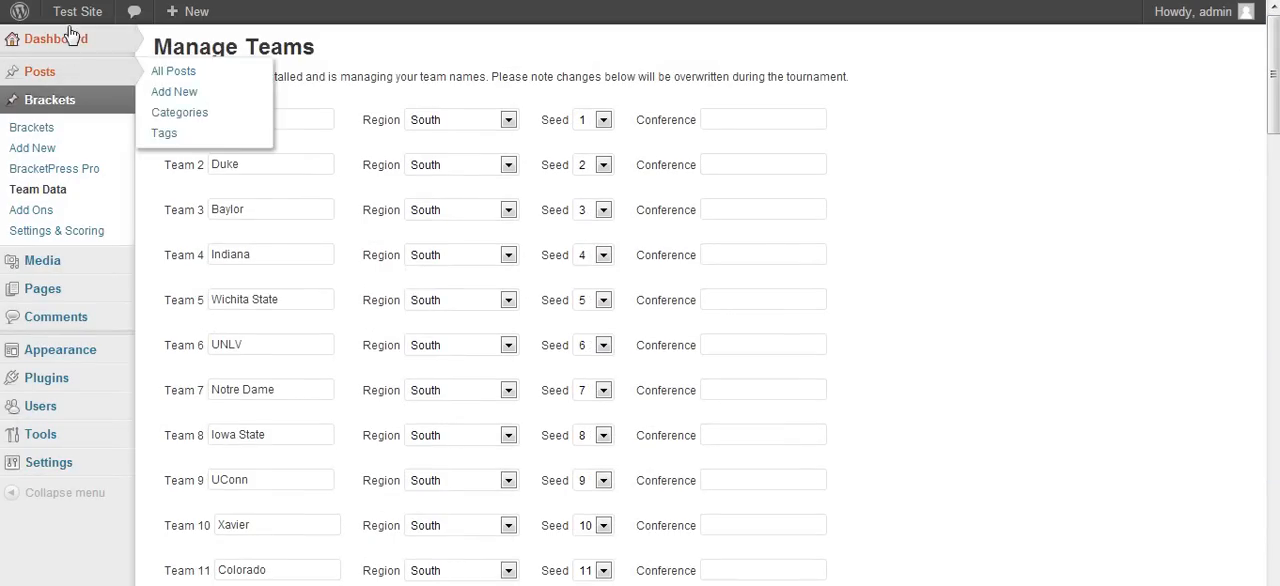
# - Visit the test site's My Brackets page and view the first-round matchups of the Bracket admin bracket
pyautogui.moveTo(77, 22)
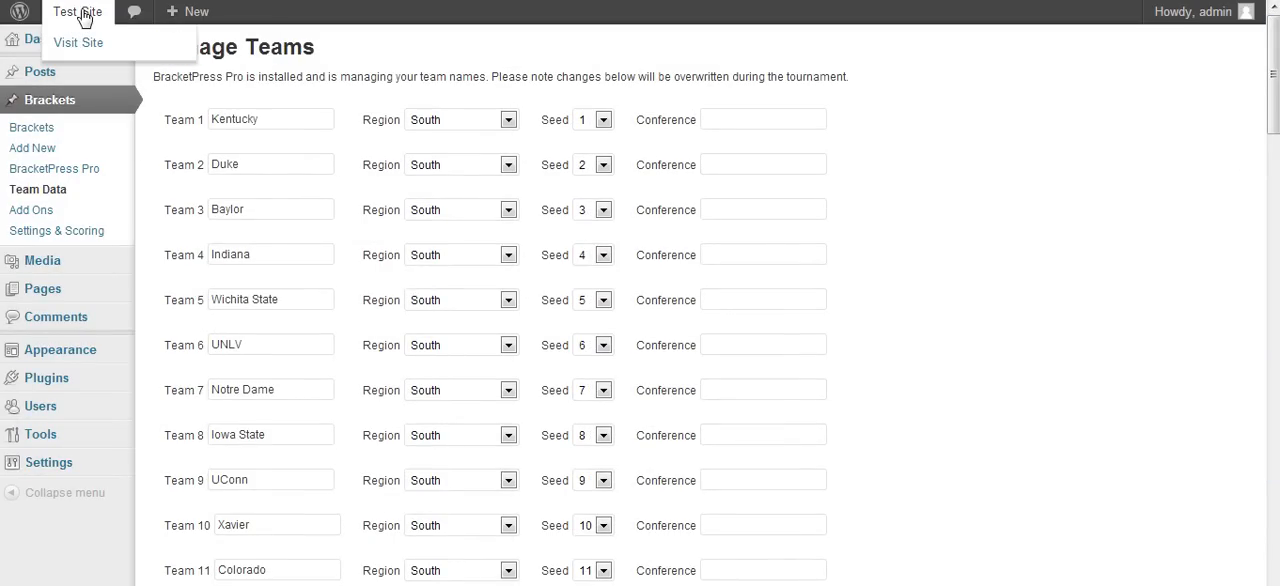
pyautogui.click(82, 18)
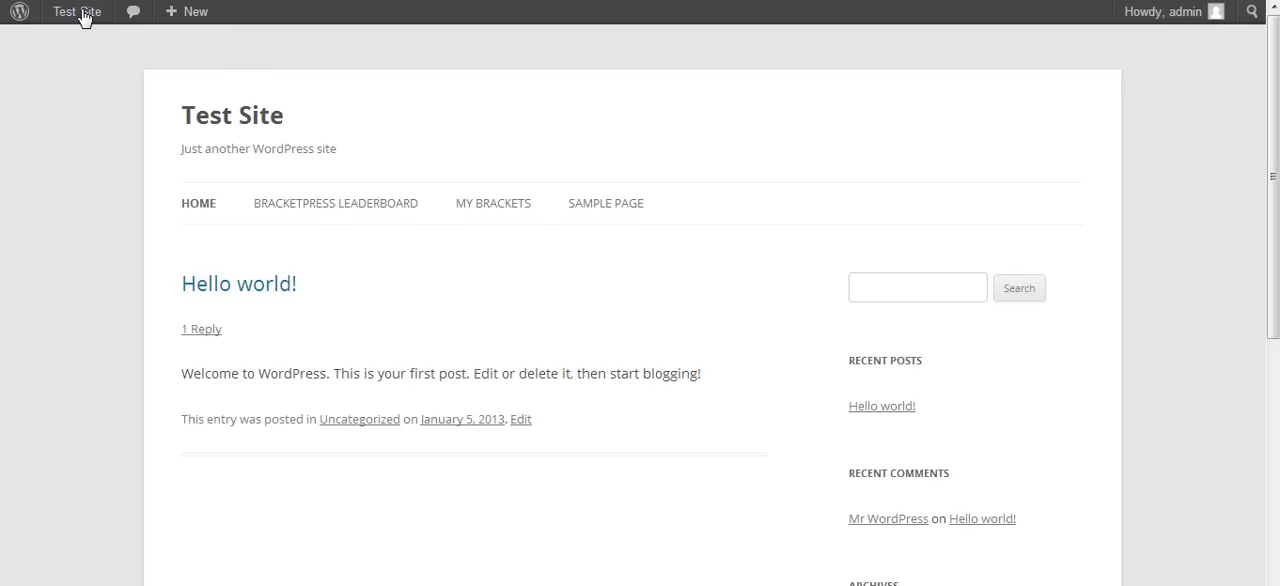
pyautogui.click(490, 206)
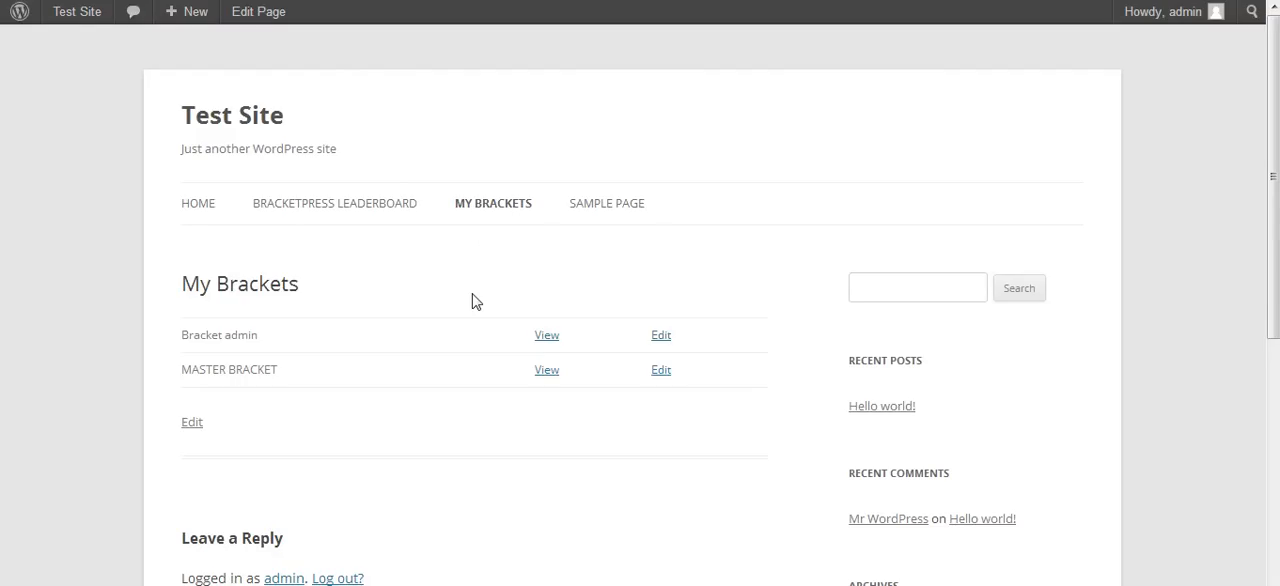
pyautogui.click(546, 334)
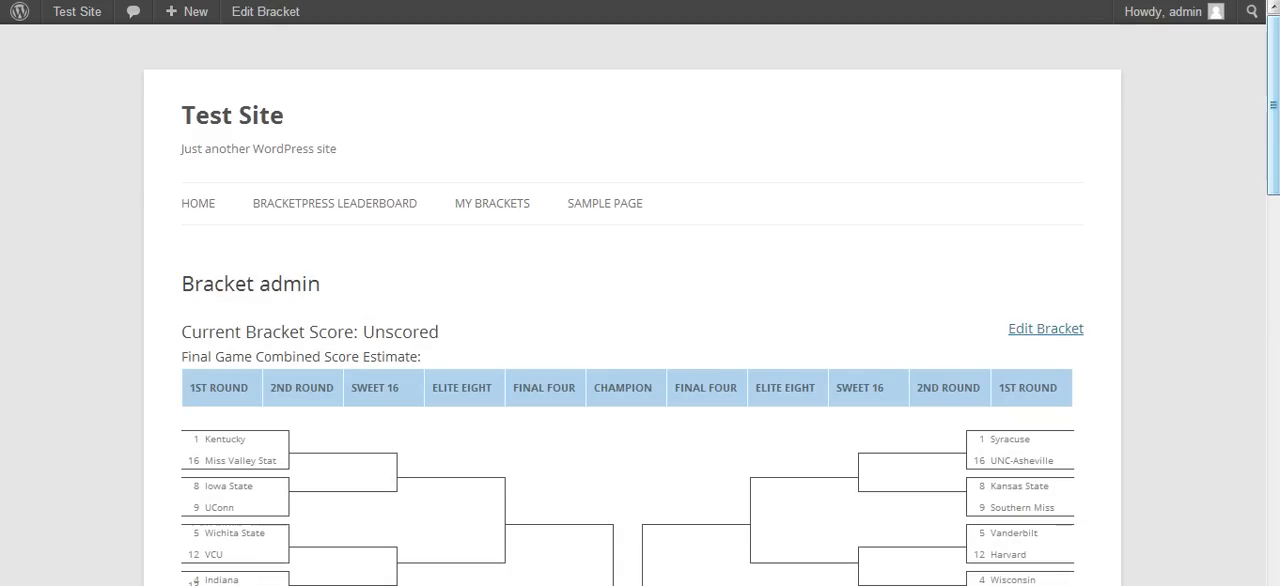
pyautogui.moveTo(1272, 95); pyautogui.dragTo(1272, 134)
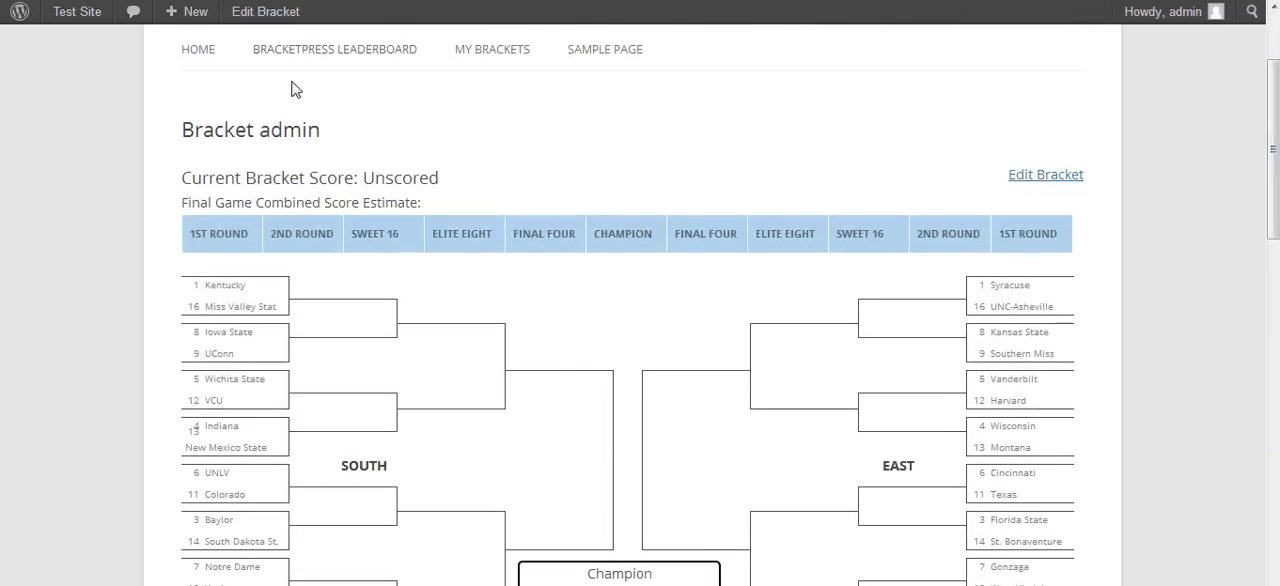
# - Open the Bracket admin bracket for editing and retitle it with the owner's first name followed by "Personal Bracket"
pyautogui.click(1046, 176)
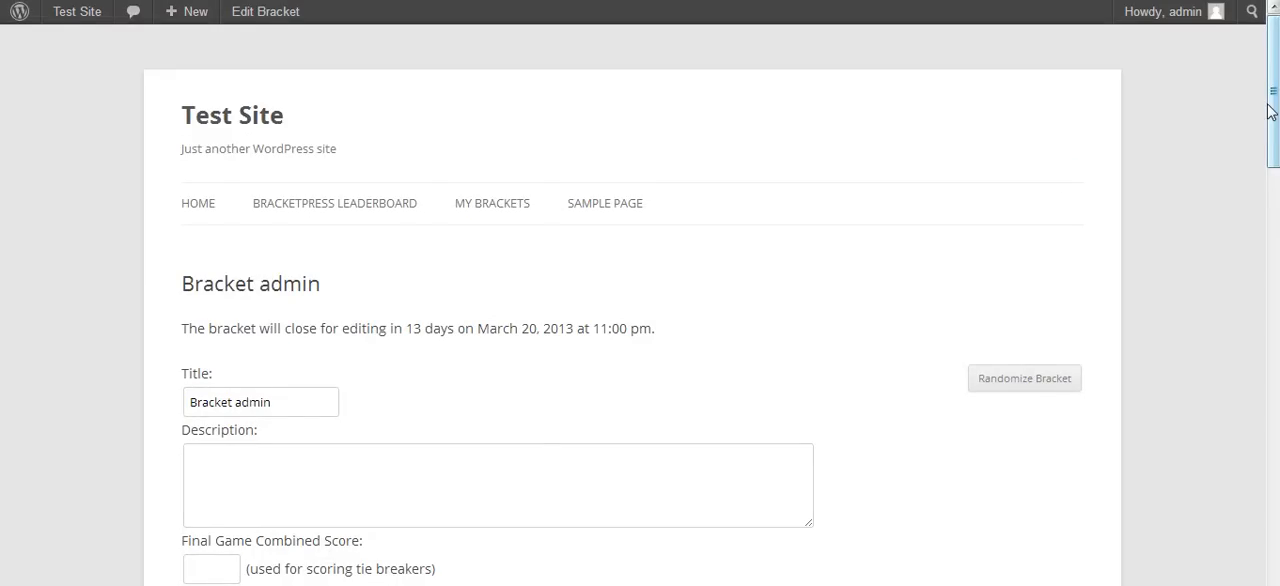
pyautogui.moveTo(1273, 112); pyautogui.dragTo(1274, 160)
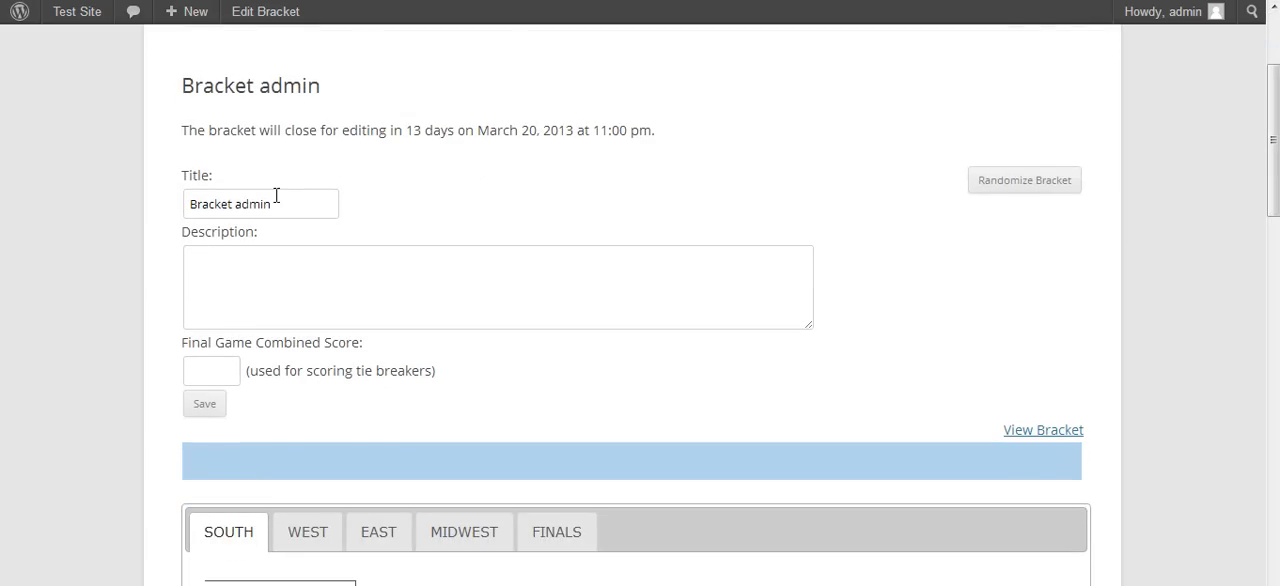
pyautogui.moveTo(282, 204); pyautogui.dragTo(110, 220)
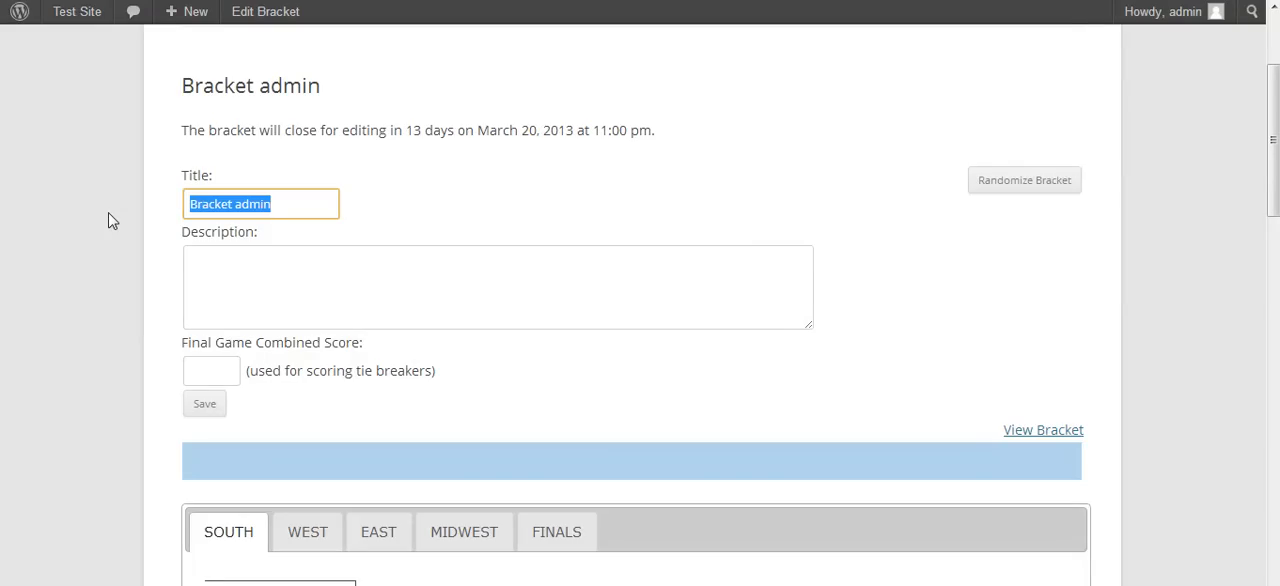
pyautogui.write('Scott')
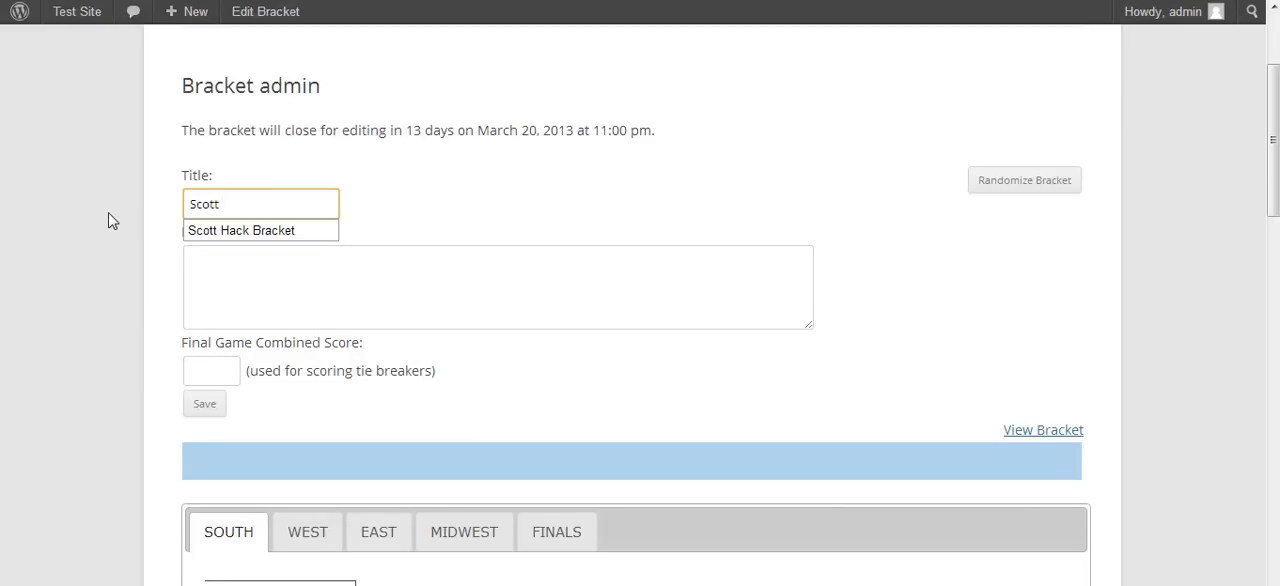
pyautogui.write(' Pers')
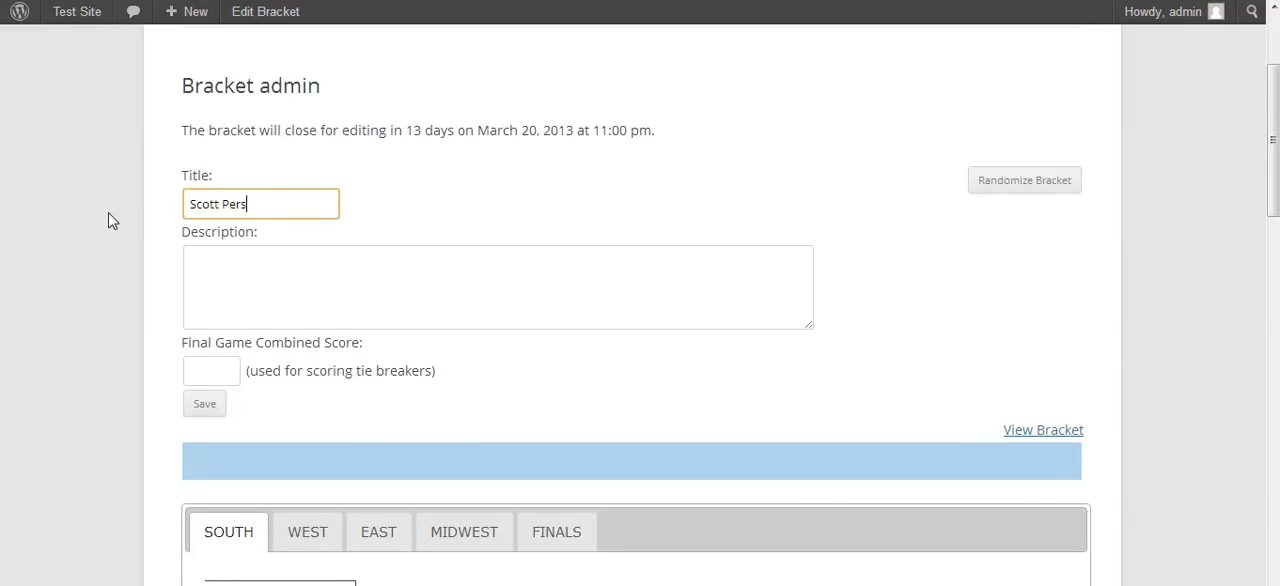
pyautogui.write('oal')
pyautogui.press('BackSpace')
pyautogui.write('nal Bracket')
# - Enter the description "Go Cards!", set the Final Game Combined Score to 167 and save the bracket
pyautogui.press('Tab')
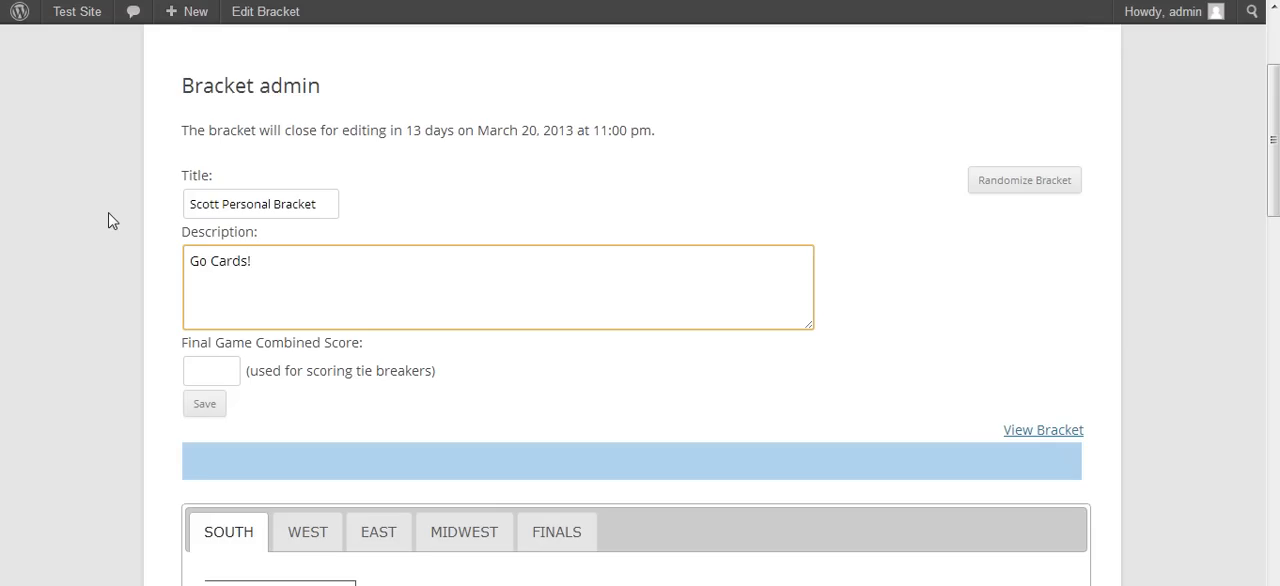
pyautogui.click(224, 369)
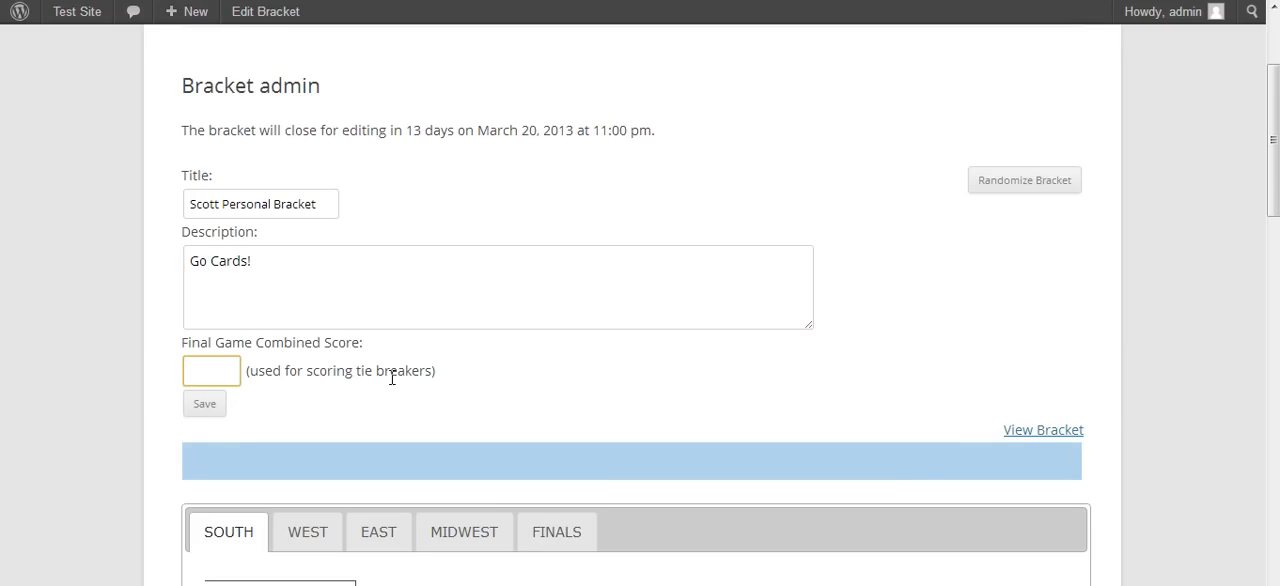
pyautogui.write('167')
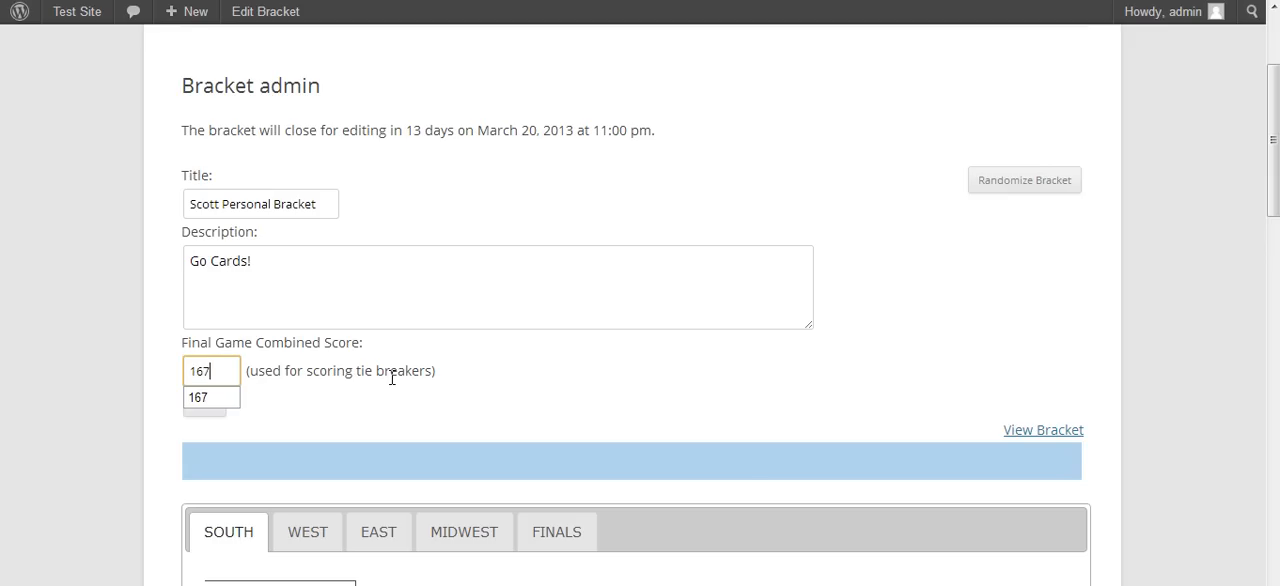
pyautogui.click(385, 403)
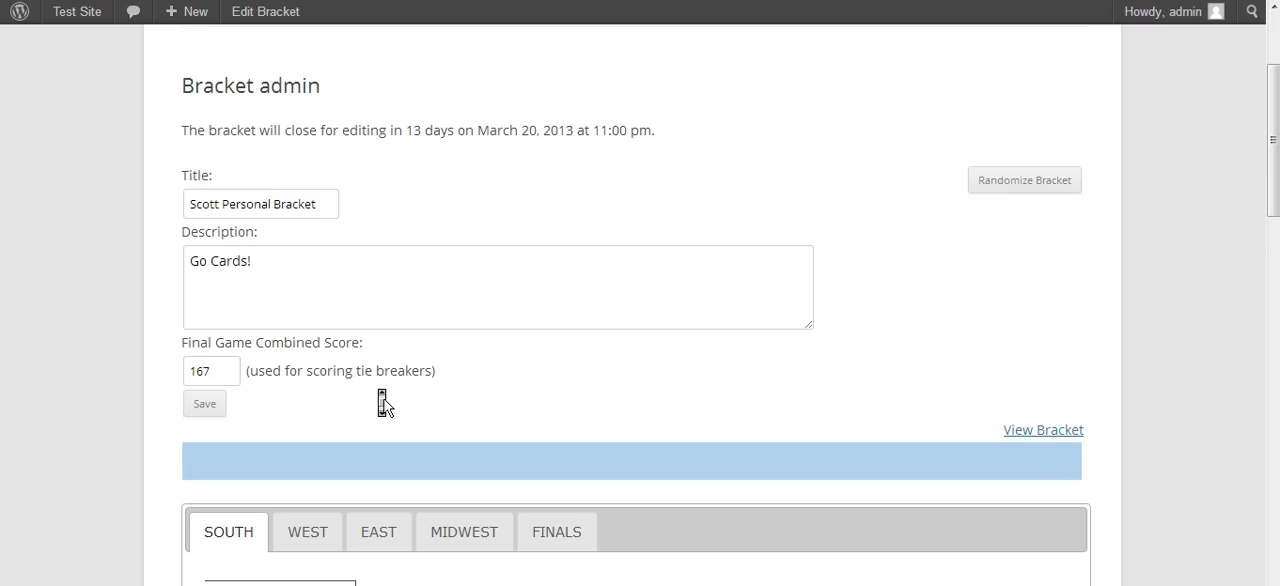
pyautogui.click(205, 405)
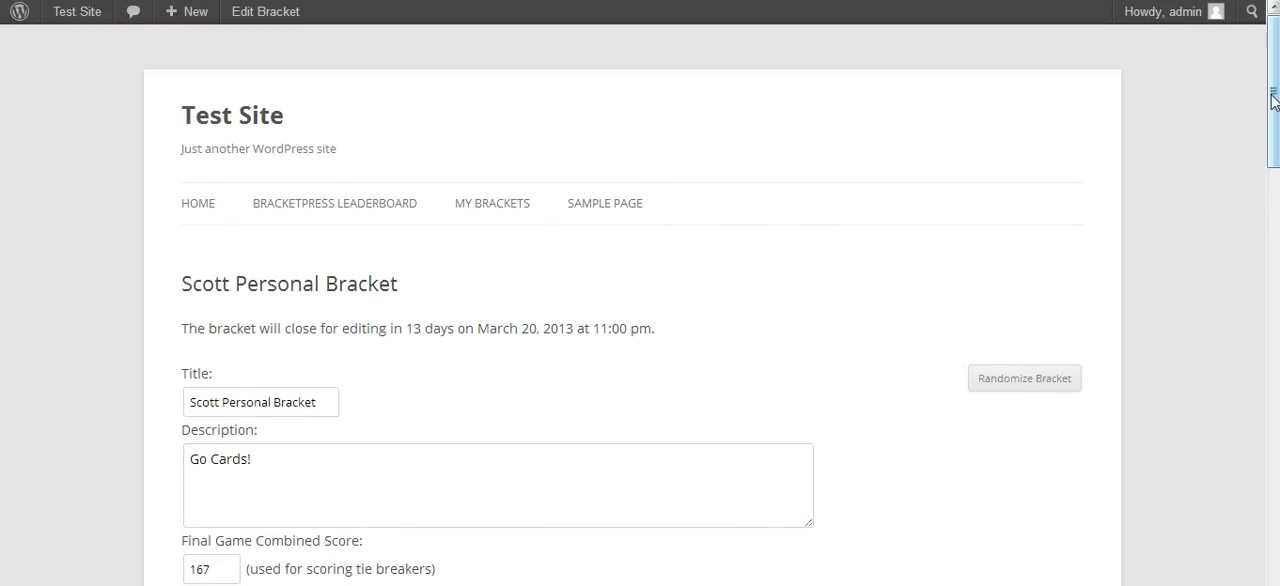
# - Examine the winner choices for the first two South region matchups without picking a team
pyautogui.moveTo(1273, 100); pyautogui.dragTo(1273, 250)
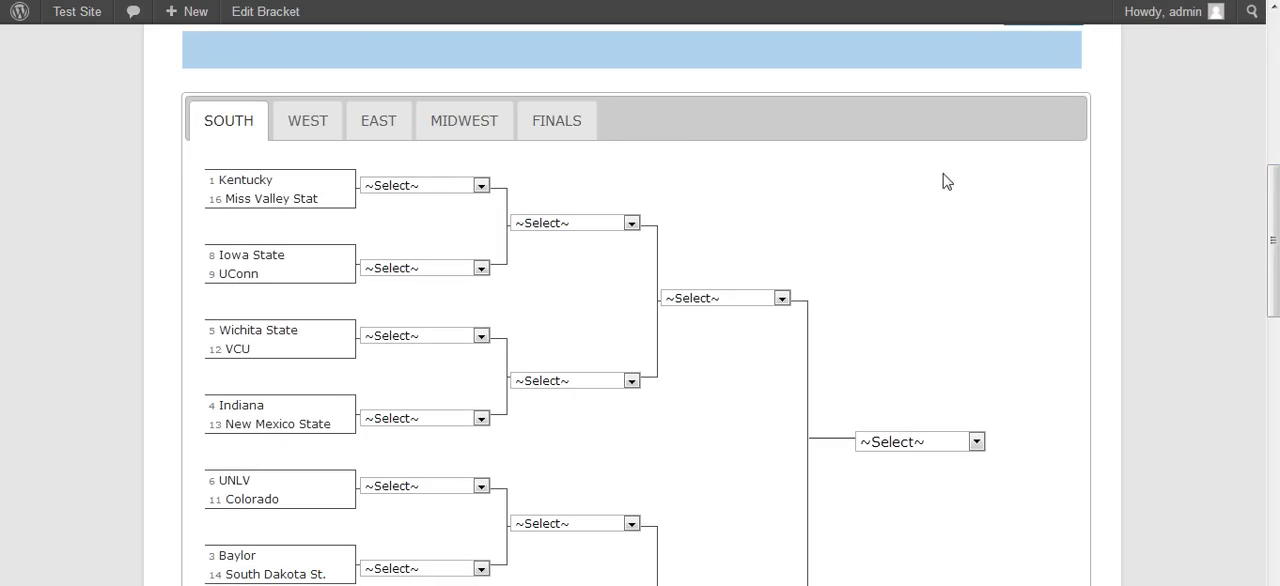
pyautogui.click(438, 184)
pyautogui.click(439, 187)
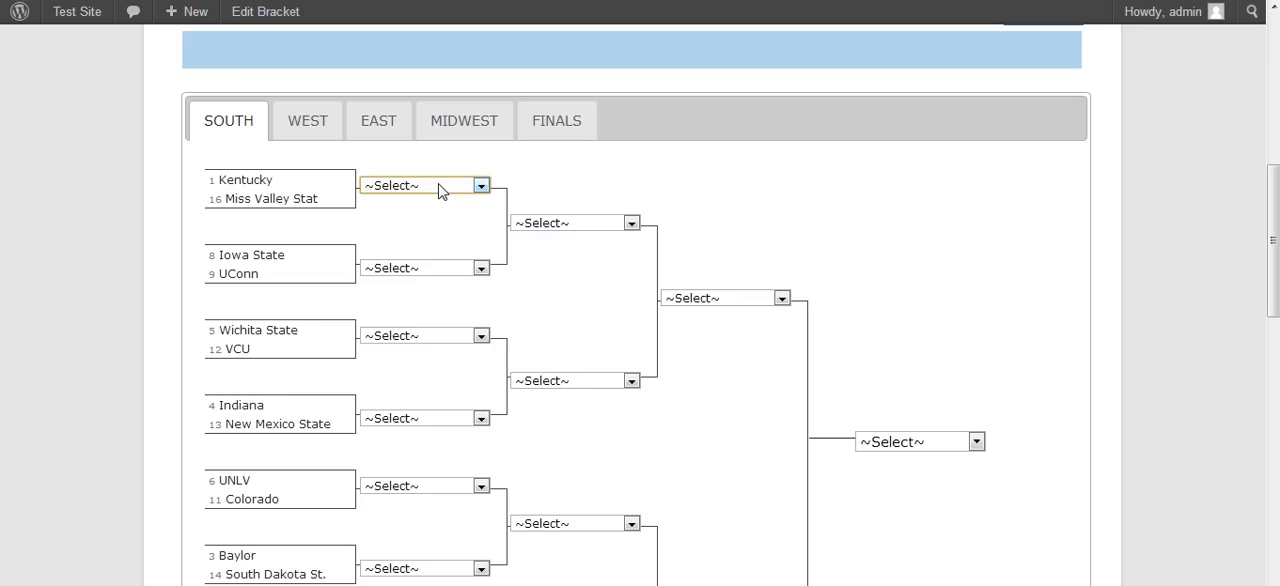
pyautogui.click(420, 270)
pyautogui.click(423, 277)
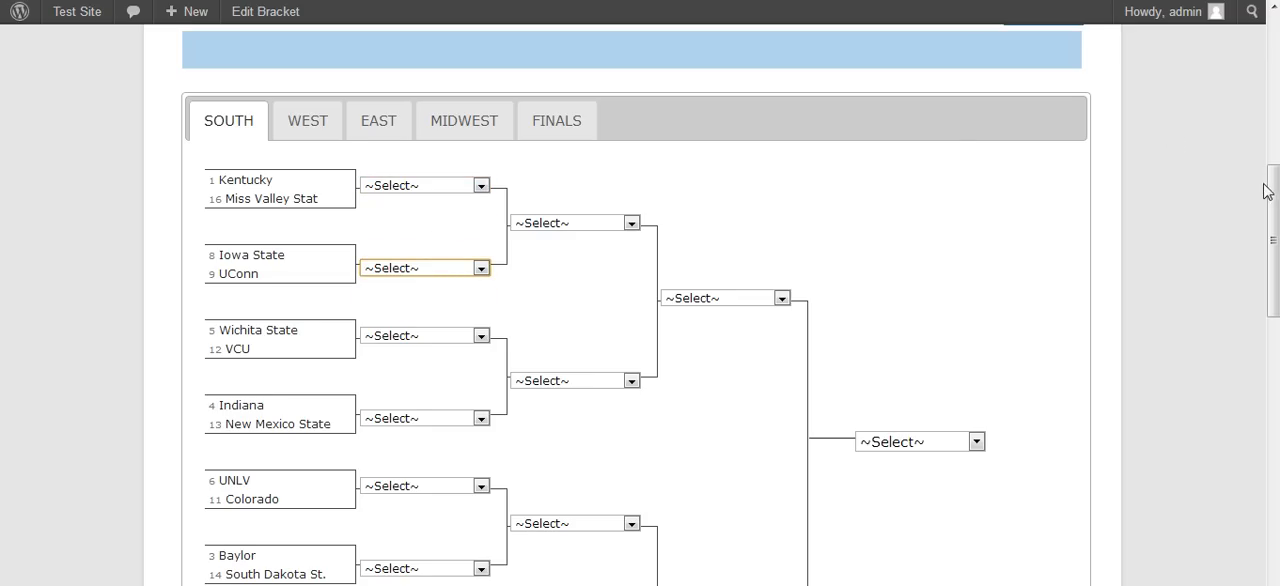
# - Randomize the personal bracket's picks and view the completed bracket through to the champion
pyautogui.moveTo(1267, 190); pyautogui.dragTo(1268, 24)
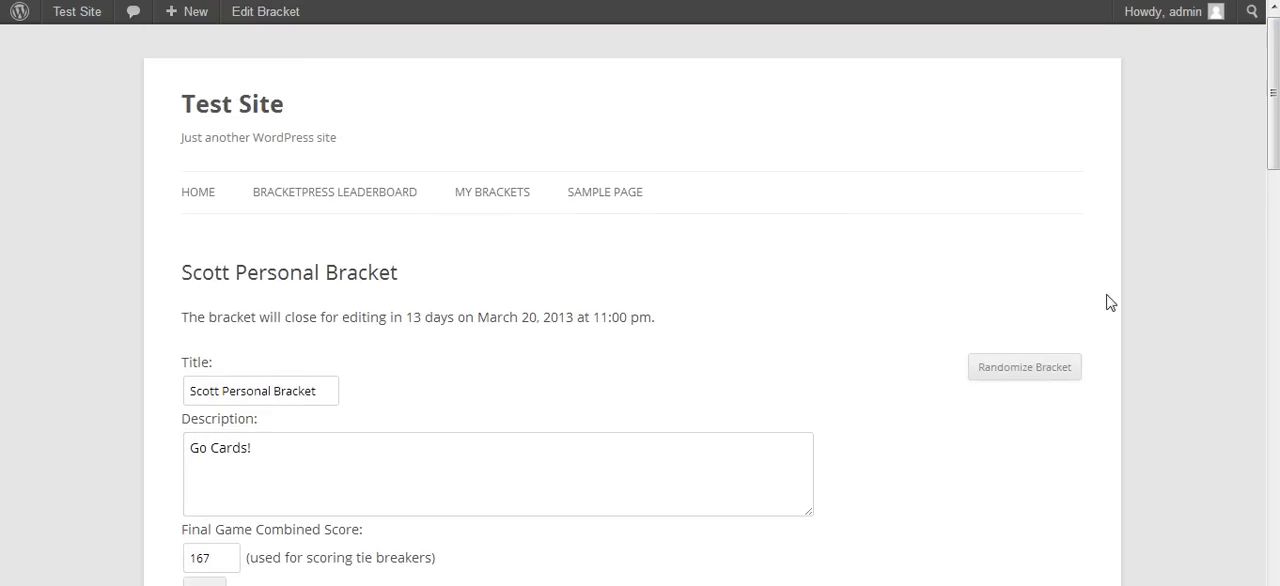
pyautogui.click(1040, 372)
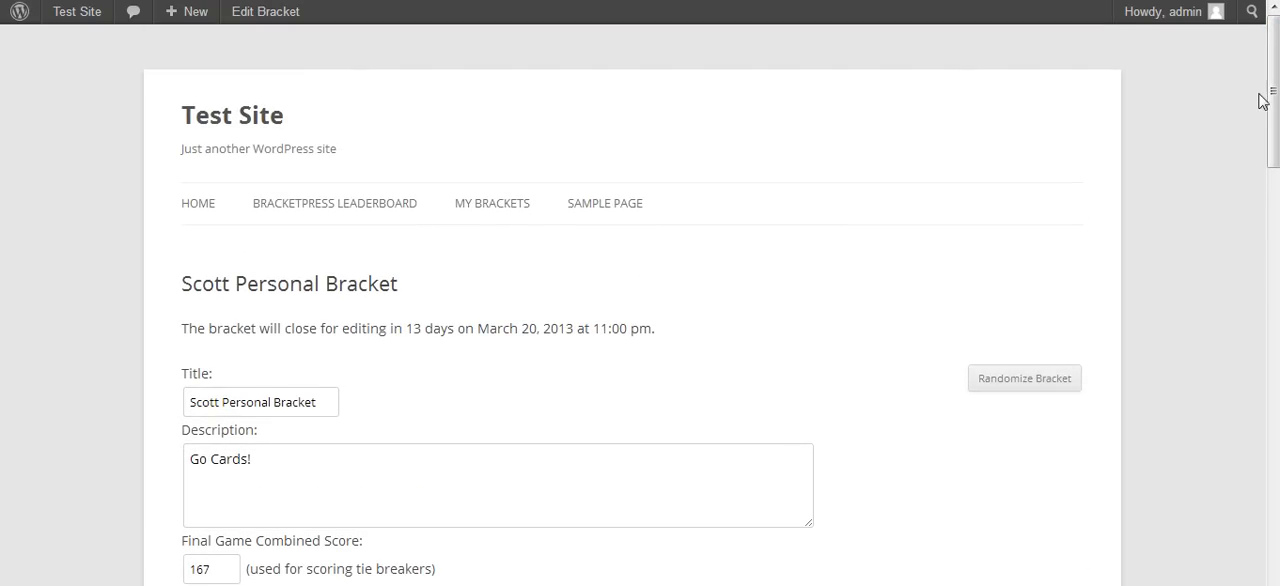
pyautogui.moveTo(1275, 97); pyautogui.dragTo(1274, 220)
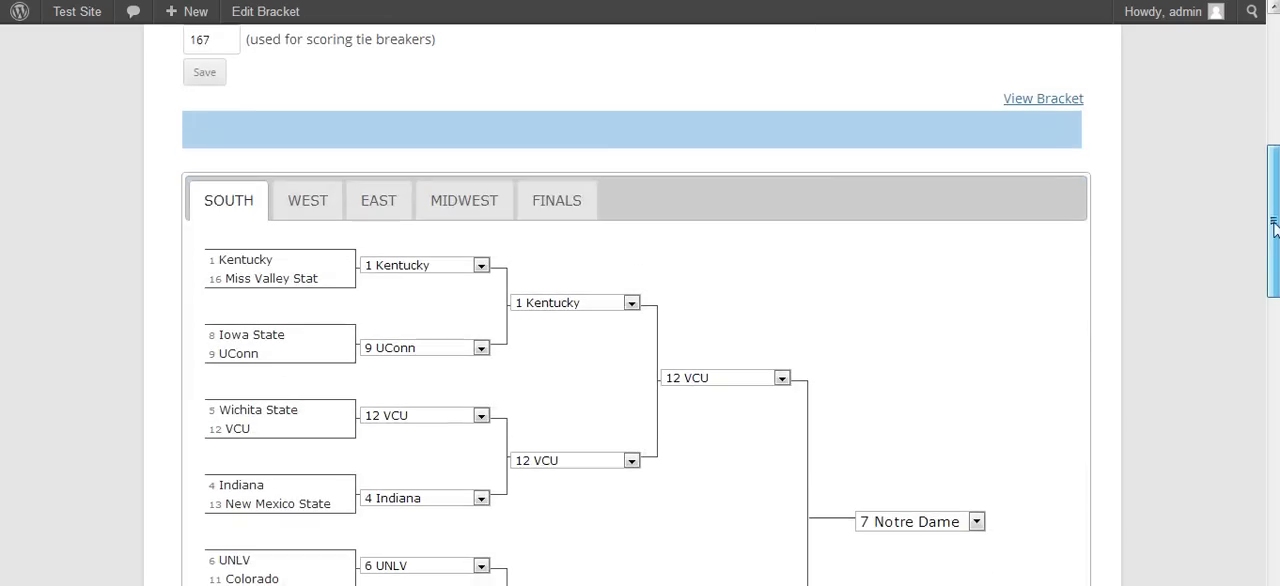
pyautogui.click(1041, 99)
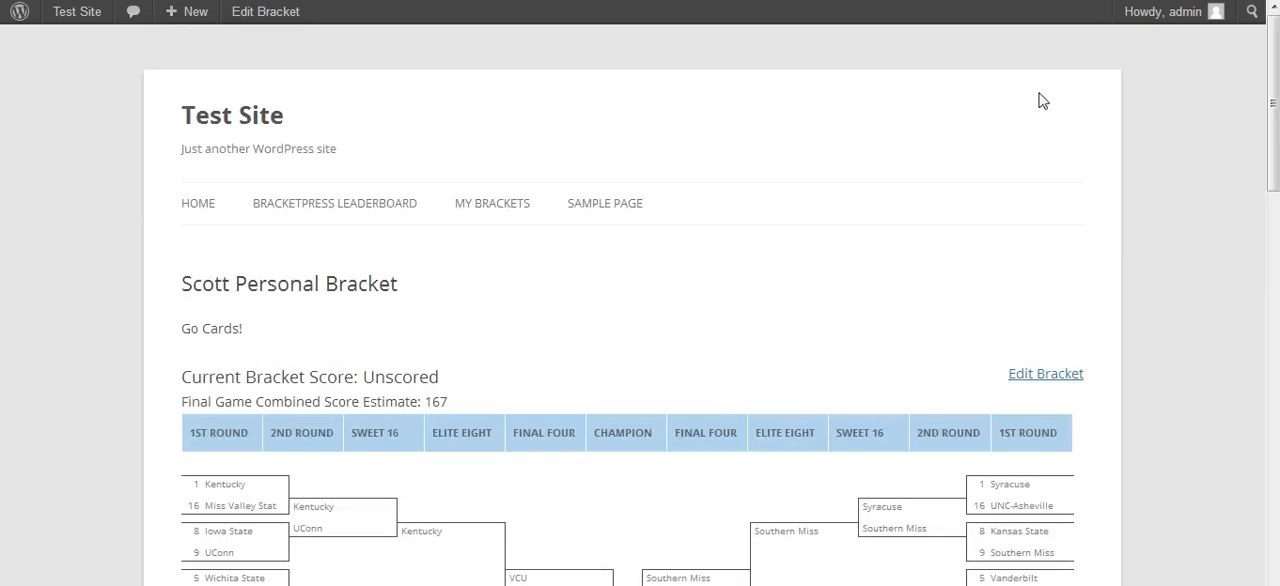
pyautogui.moveTo(1273, 84); pyautogui.dragTo(1272, 222)
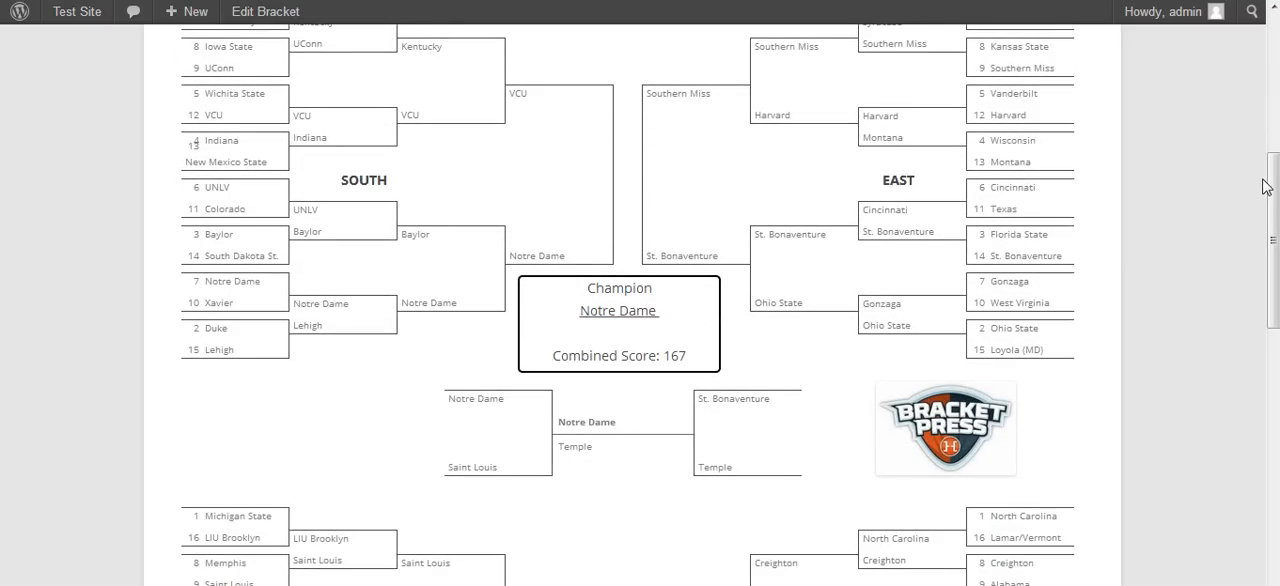
pyautogui.moveTo(1273, 186); pyautogui.dragTo(1273, 90)
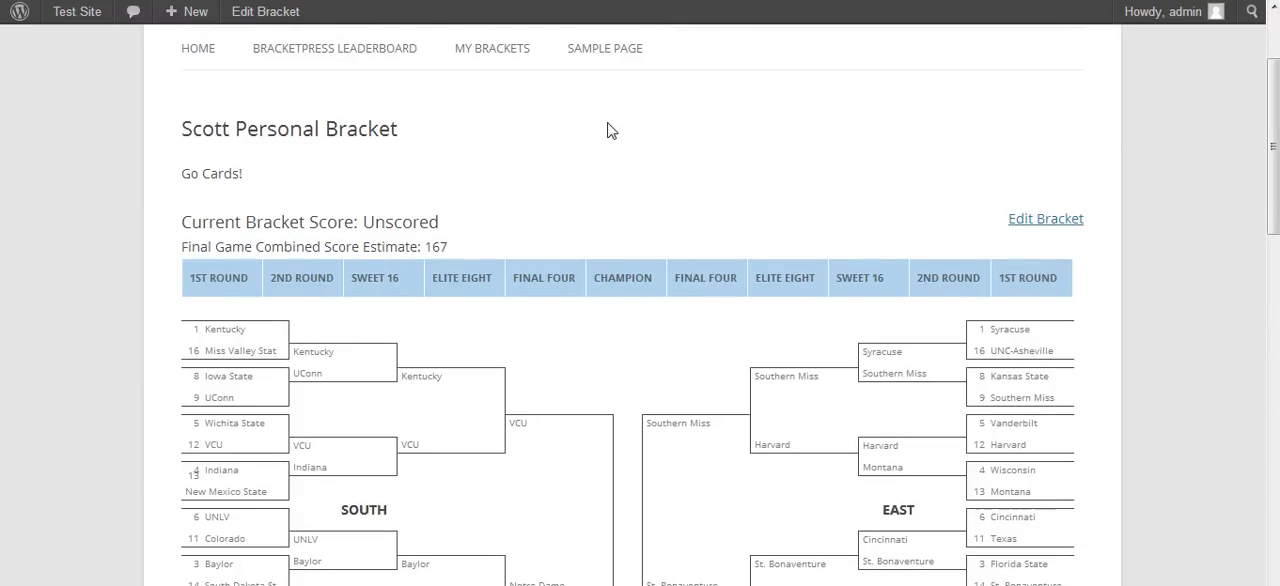
# - Check the BracketPress Leaderboard, and randomize the picks of MASTER BRACKET from My Brackets
pyautogui.click(348, 56)
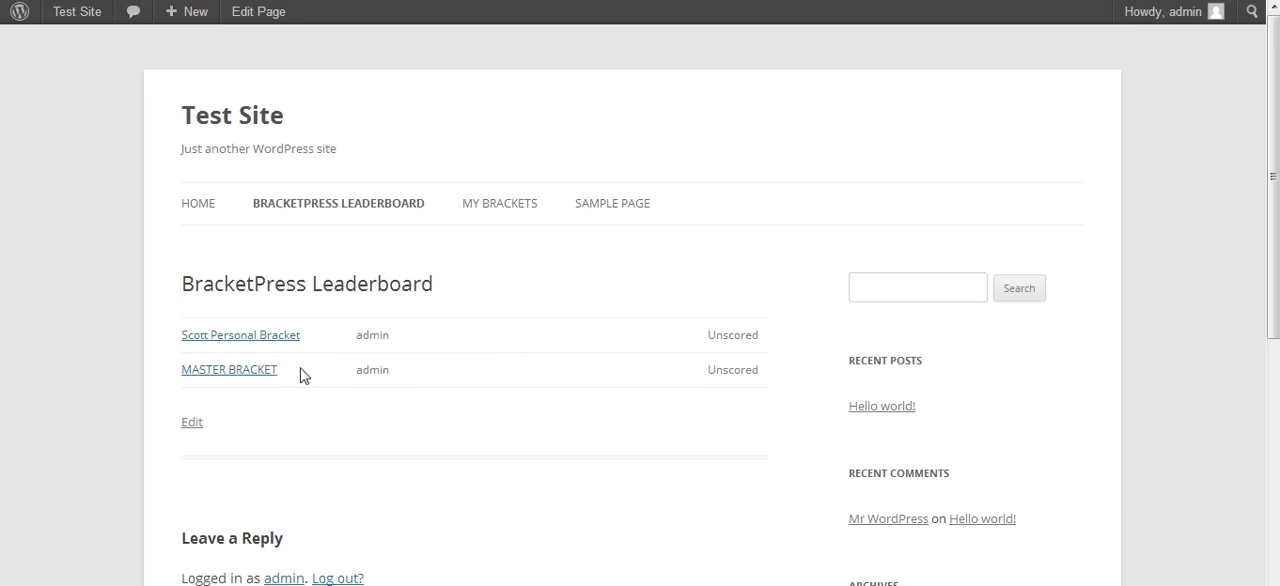
pyautogui.click(510, 206)
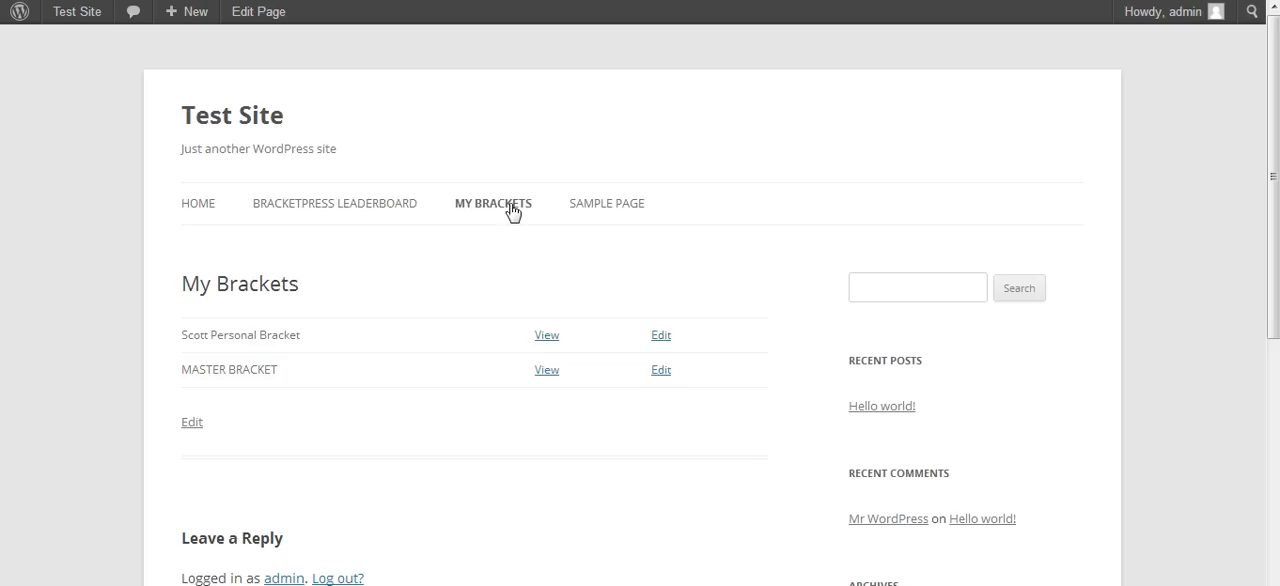
pyautogui.click(662, 371)
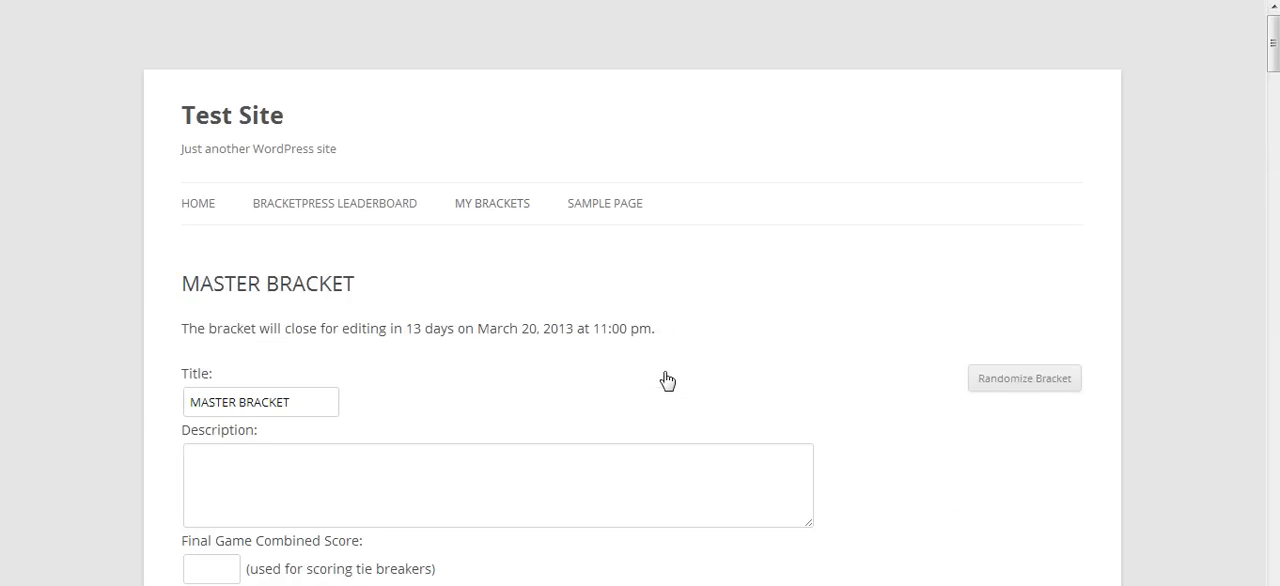
pyautogui.click(1048, 384)
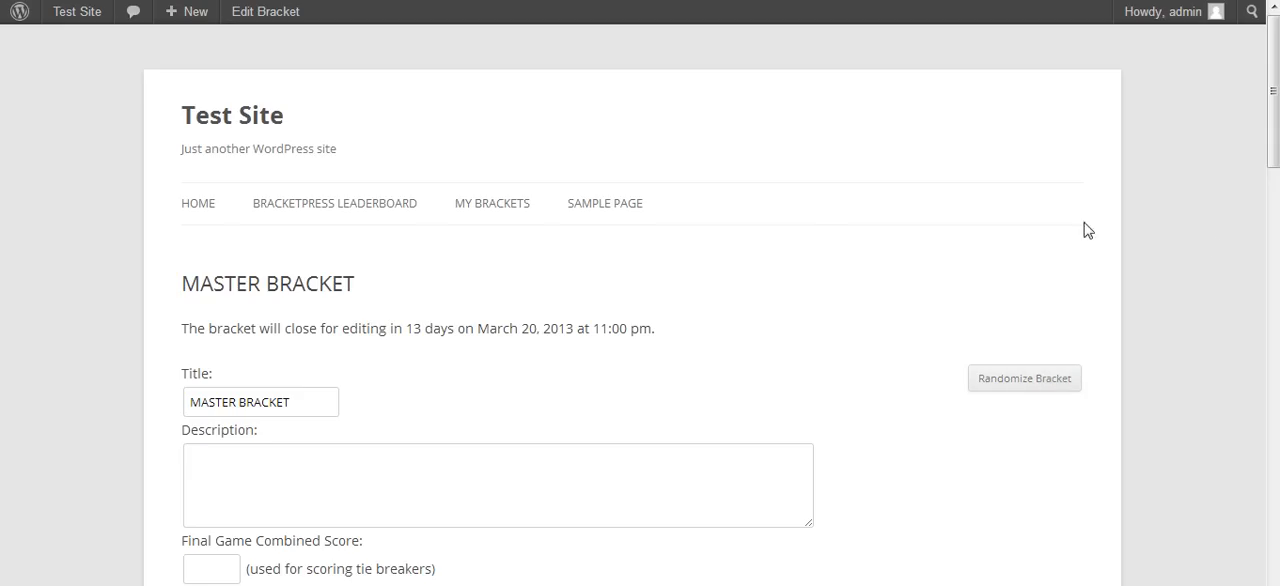
# - Review BracketPress's Settings & Scoring in the dashboard and process the scoring of all brackets
pyautogui.moveTo(84, 20)
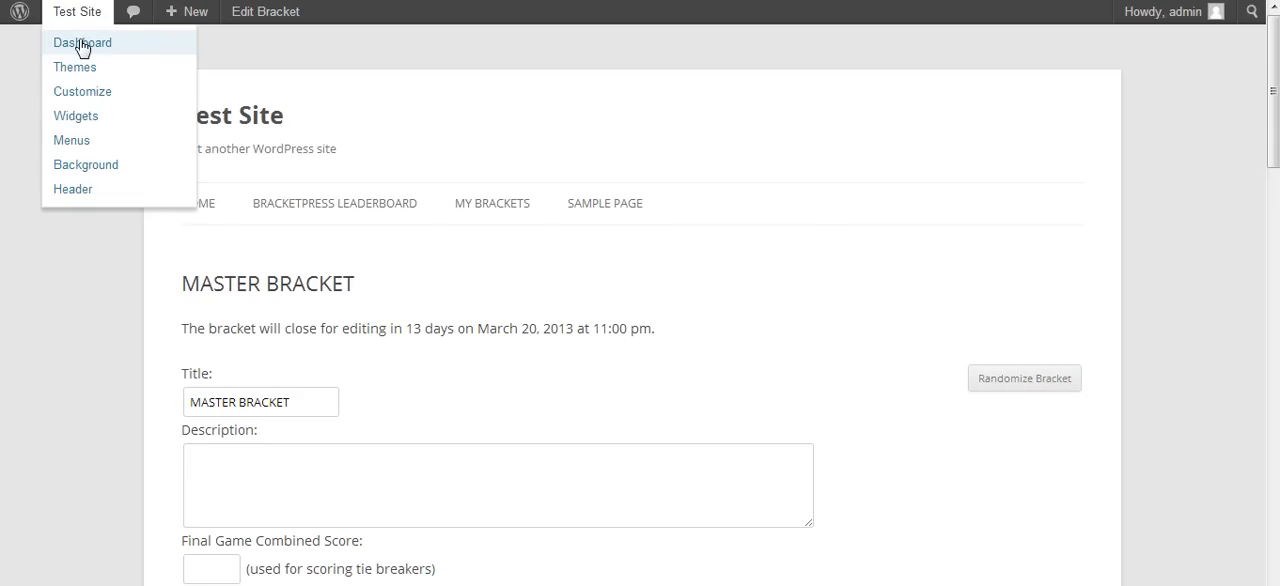
pyautogui.click(82, 43)
pyautogui.moveTo(62, 275)
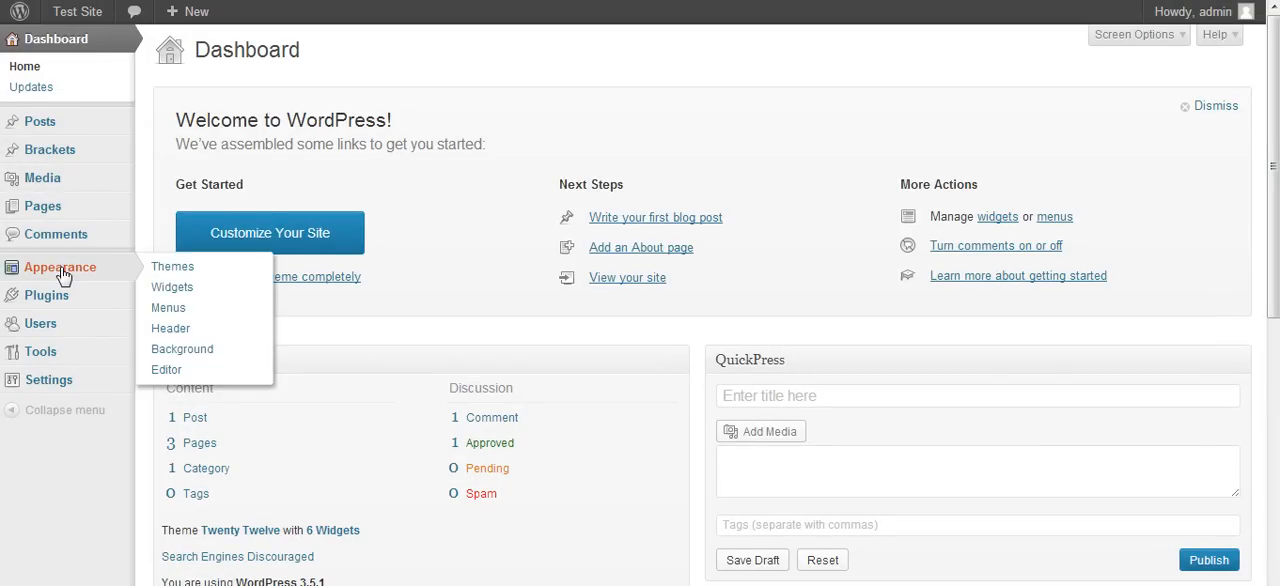
pyautogui.moveTo(66, 165)
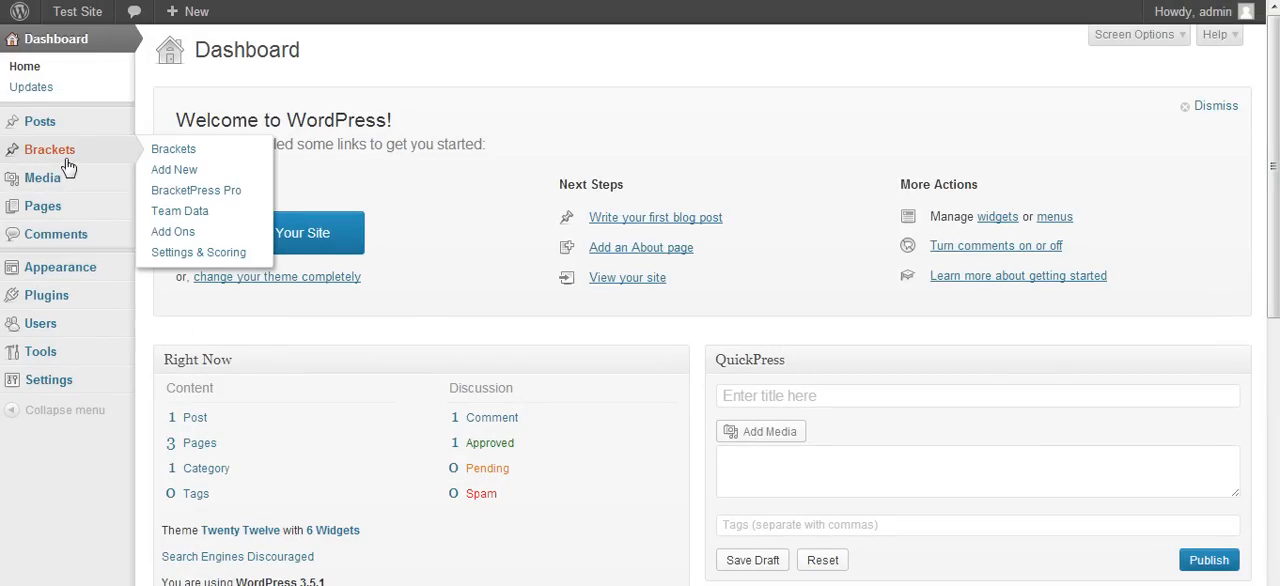
pyautogui.click(183, 256)
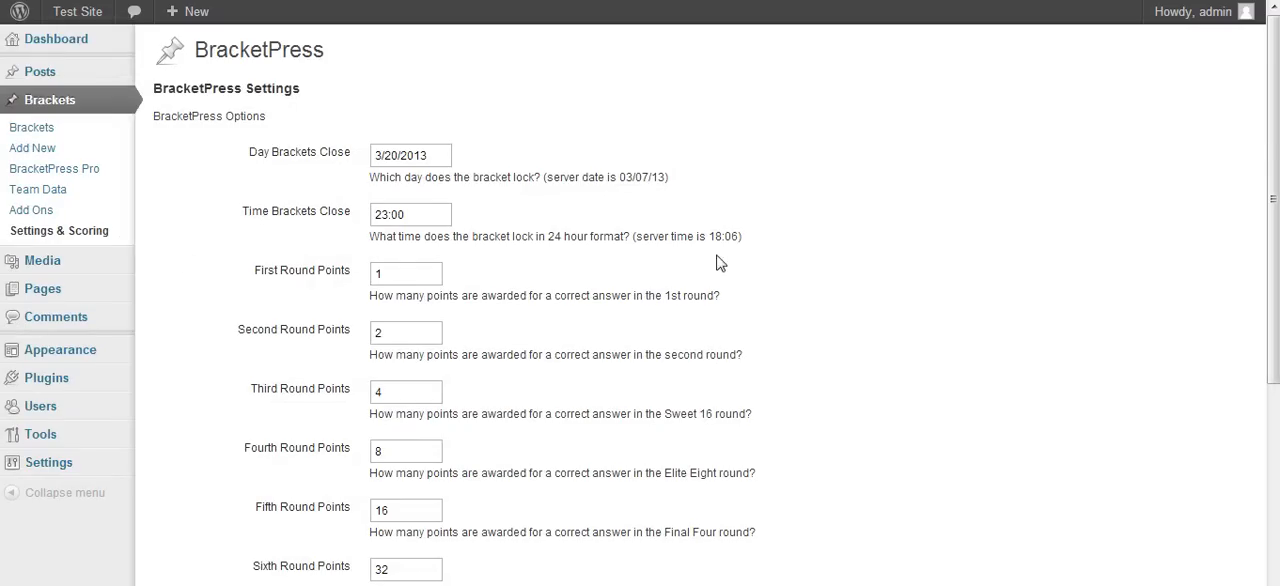
pyautogui.moveTo(1272, 142); pyautogui.dragTo(1272, 366)
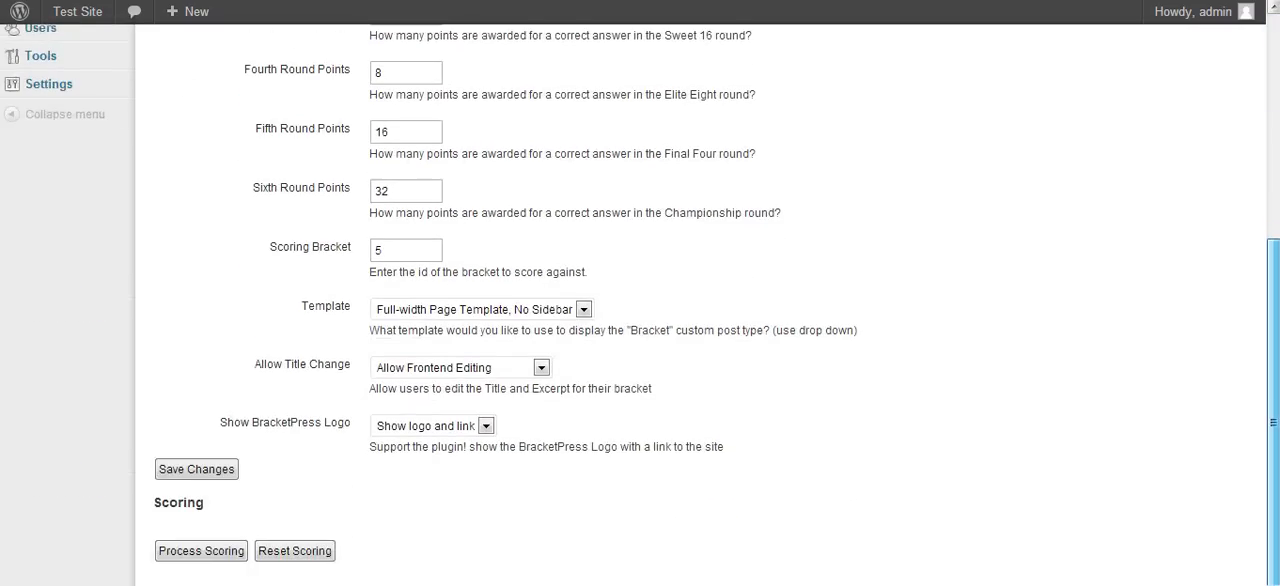
pyautogui.click(200, 552)
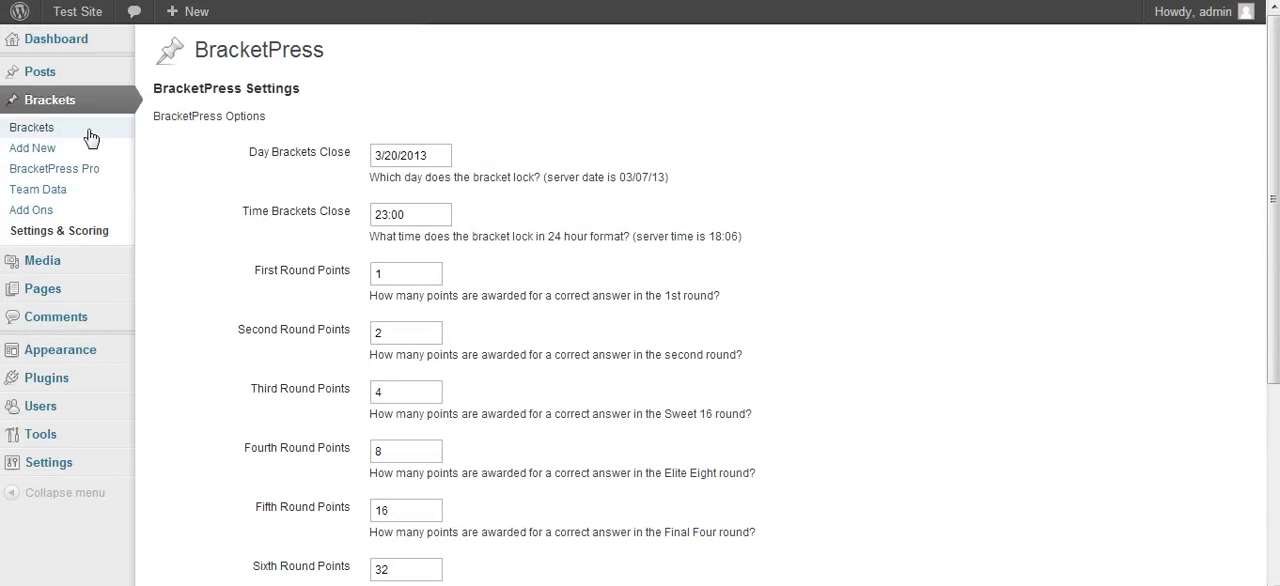
# - Check the scores on the site's BracketPress Leaderboard and examine the correct and wrong picks in the personal bracket
pyautogui.click(91, 20)
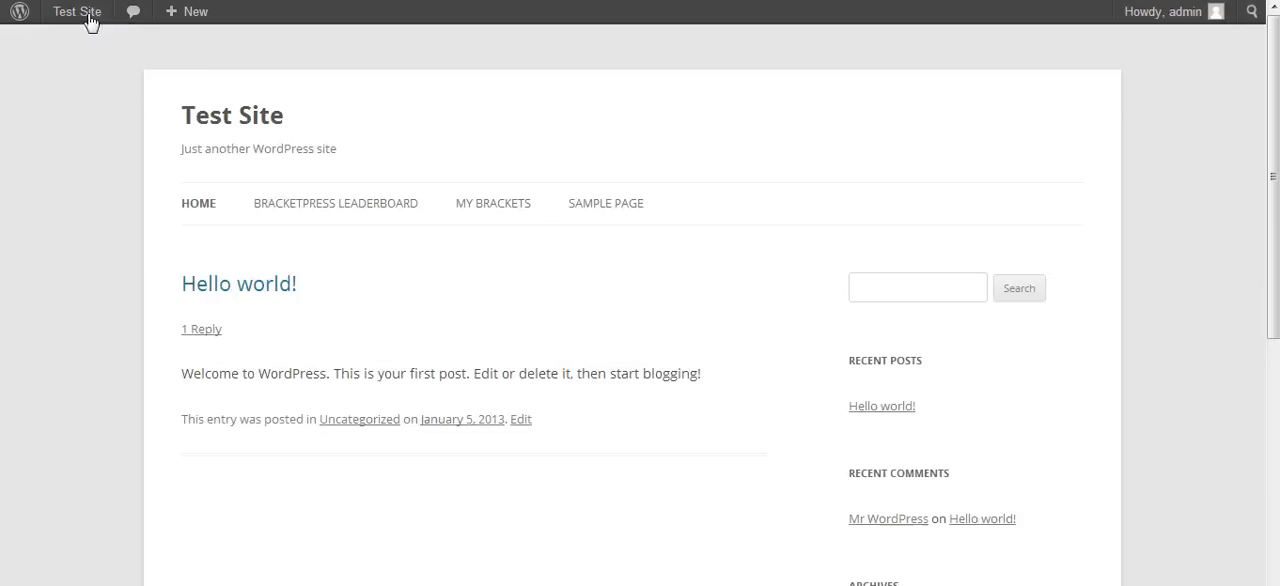
pyautogui.click(364, 206)
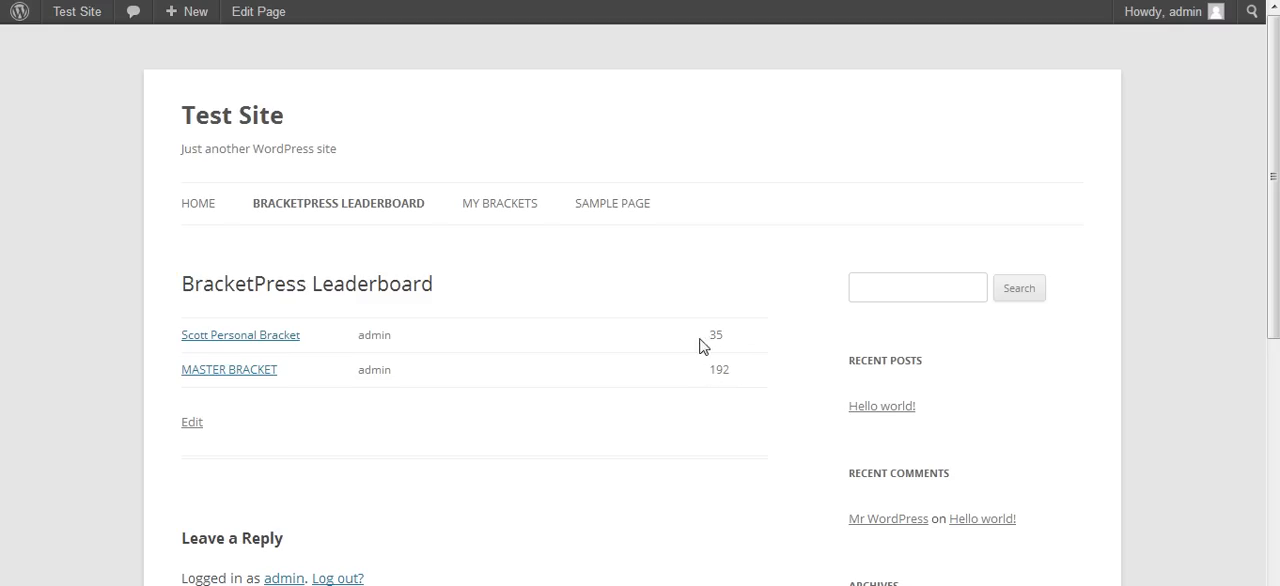
pyautogui.click(242, 338)
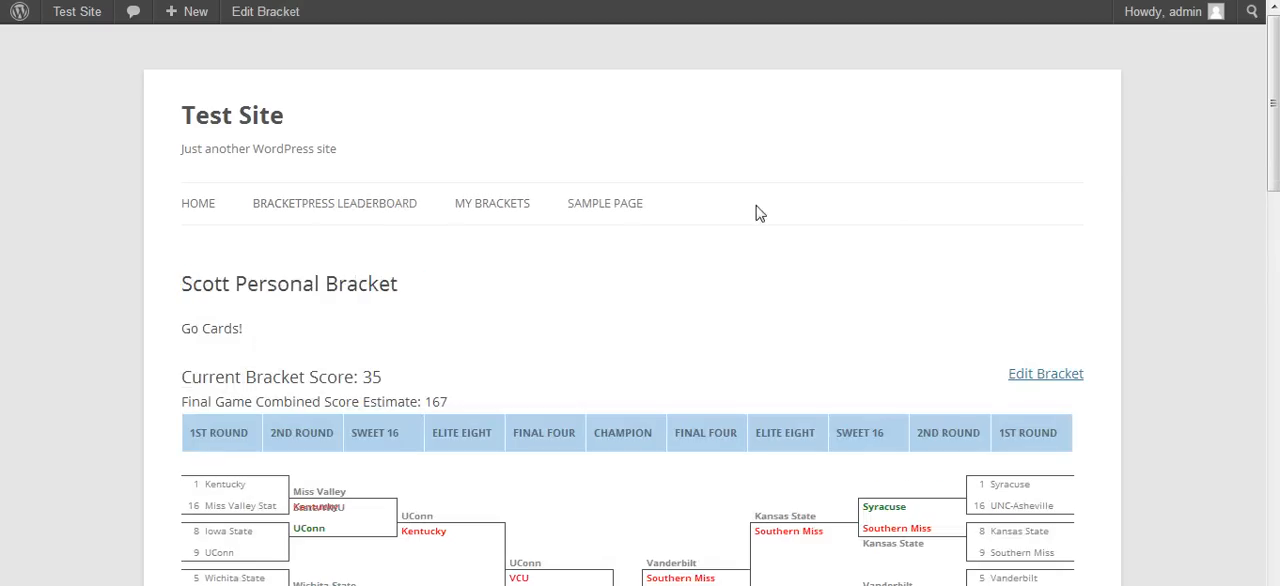
pyautogui.moveTo(1270, 93); pyautogui.dragTo(1272, 210)
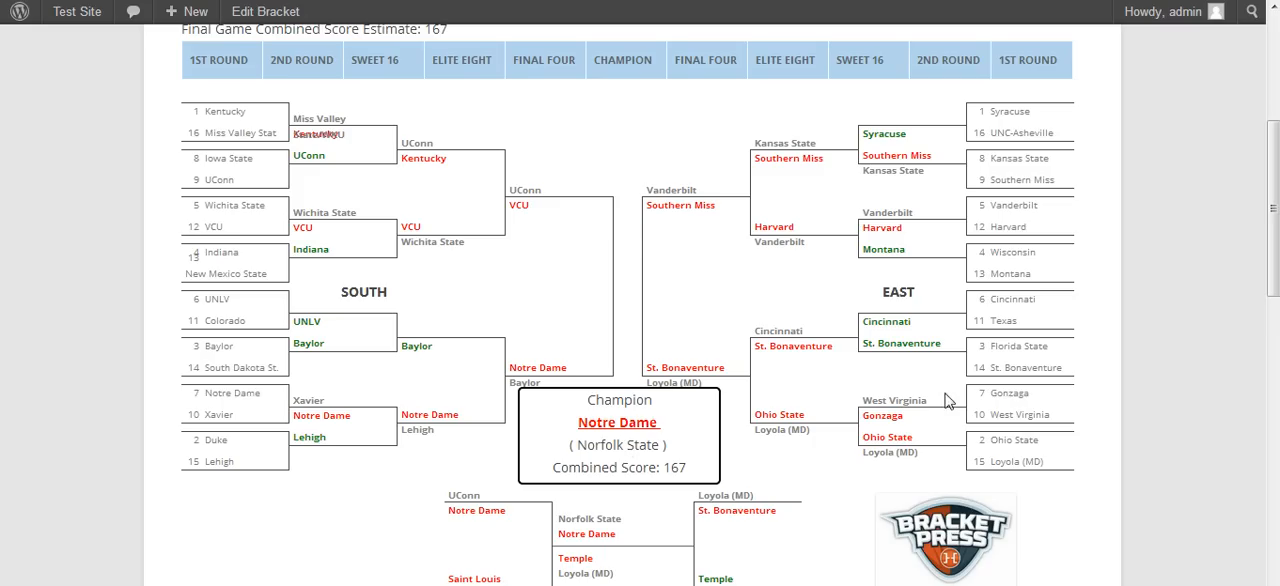
pyautogui.moveTo(1275, 196); pyautogui.dragTo(1274, 50)
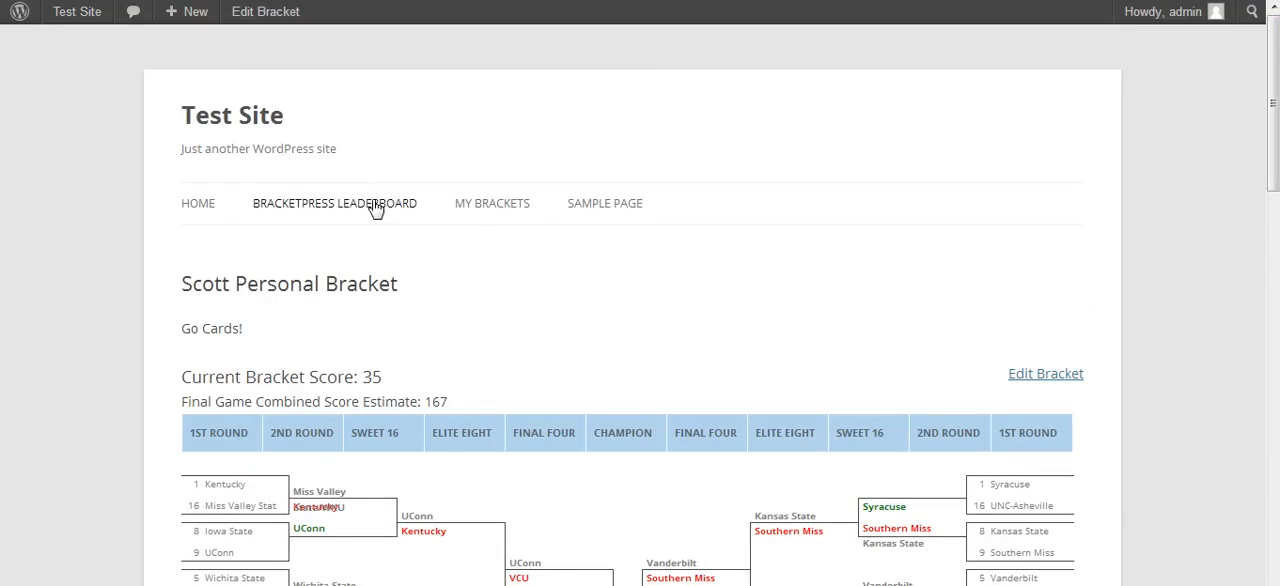
# - Return to the dashboard and check the site's Permalink Settings
pyautogui.moveTo(90, 16)
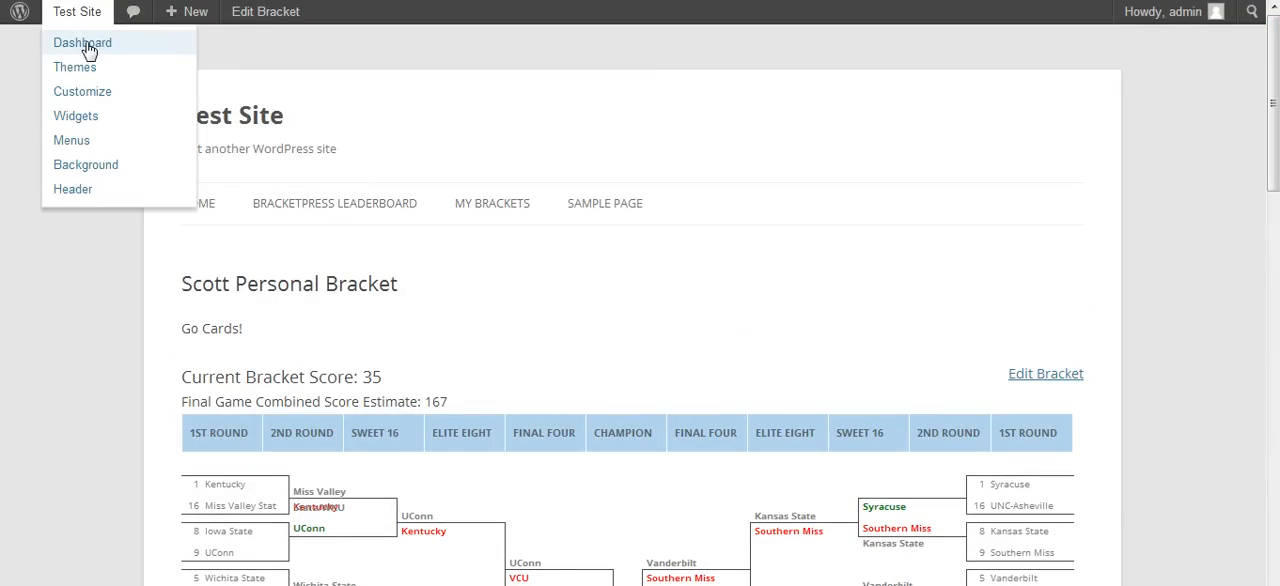
pyautogui.click(89, 45)
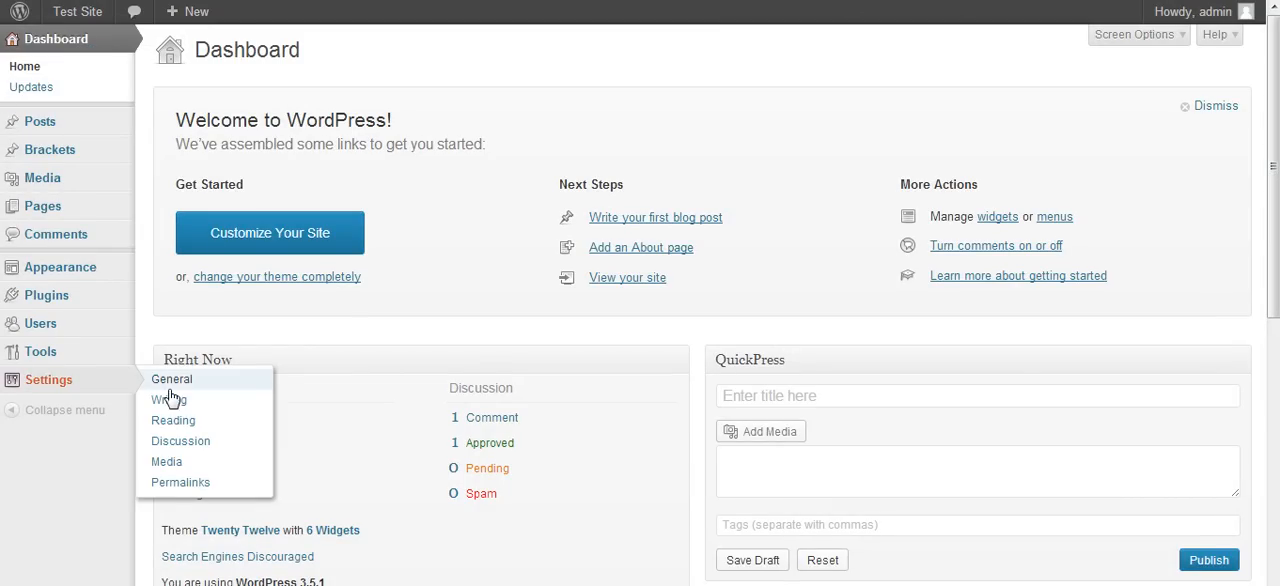
pyautogui.click(178, 484)
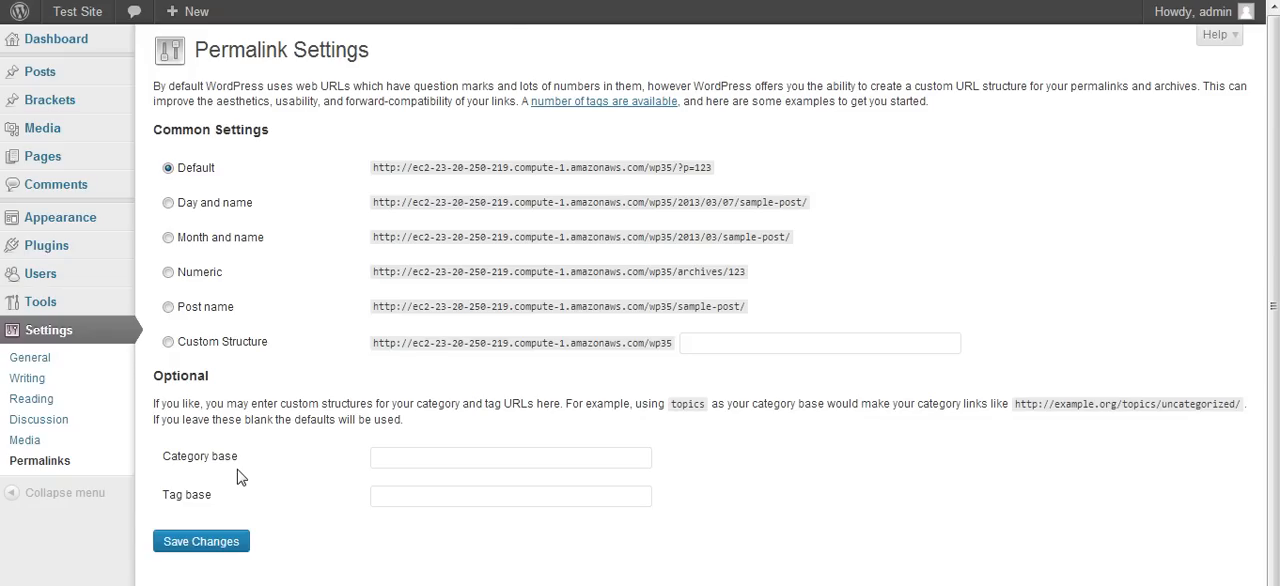
# - View the personal bracket from the admin list of brackets and return to that list
pyautogui.moveTo(100, 104)
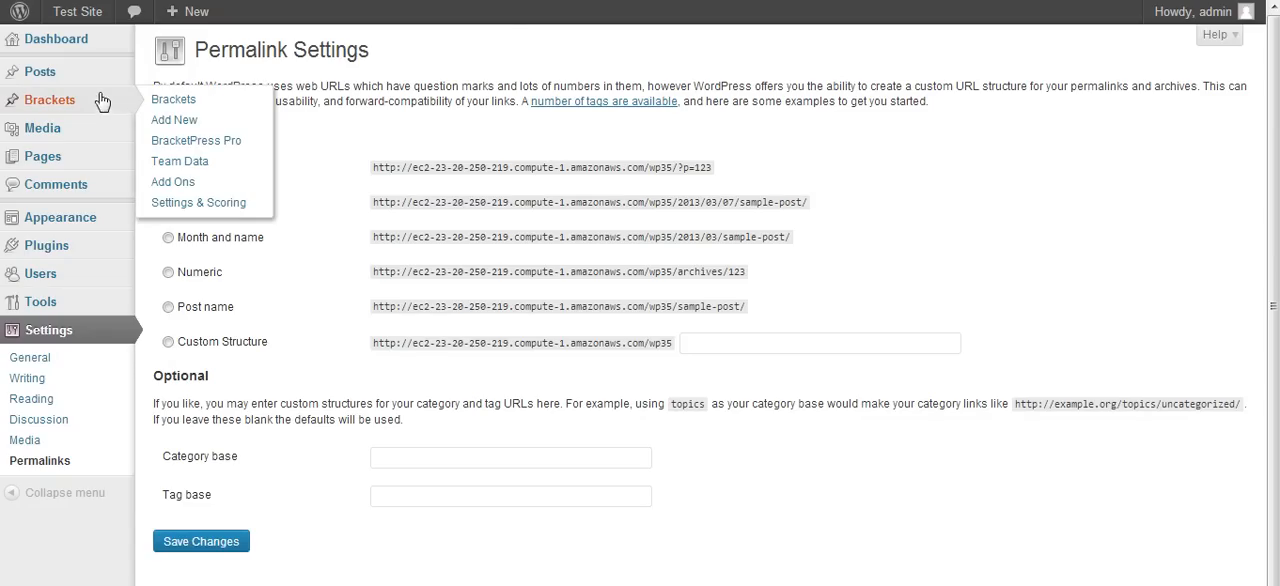
pyautogui.click(215, 109)
pyautogui.moveTo(286, 200)
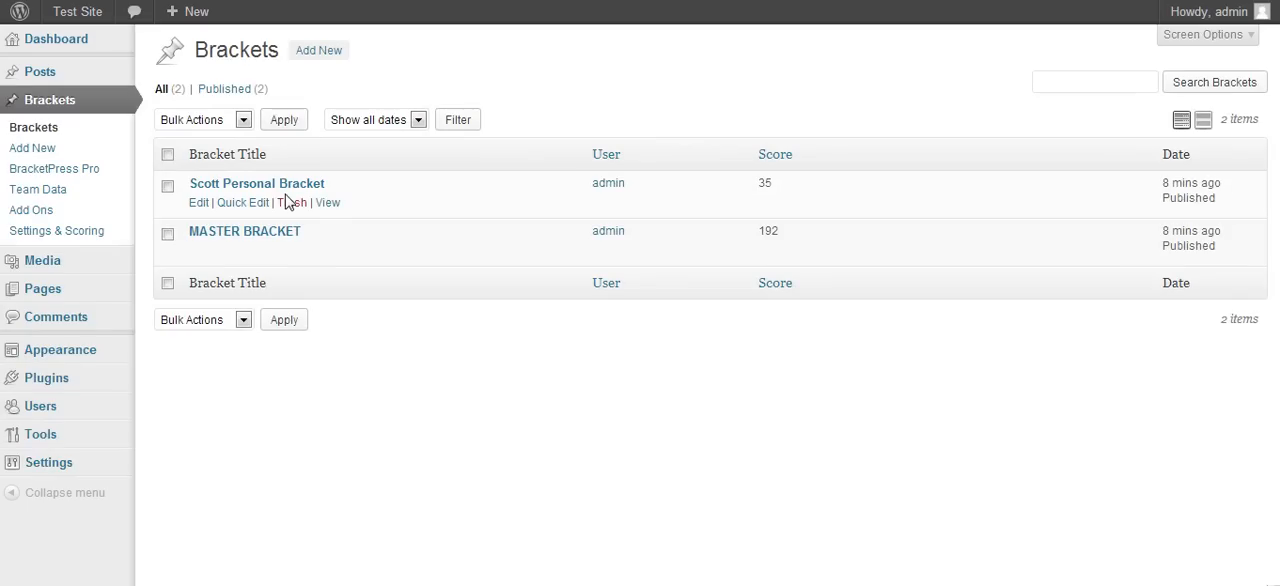
pyautogui.click(329, 204)
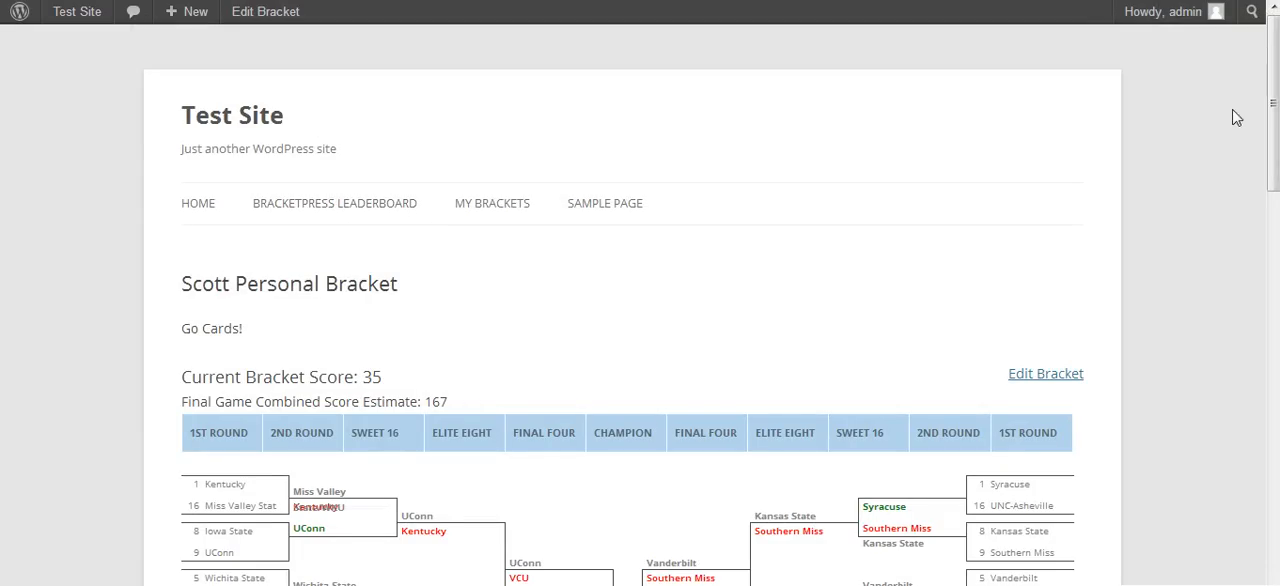
pyautogui.moveTo(1274, 130); pyautogui.dragTo(1240, 86)
pyautogui.click(20, 1)
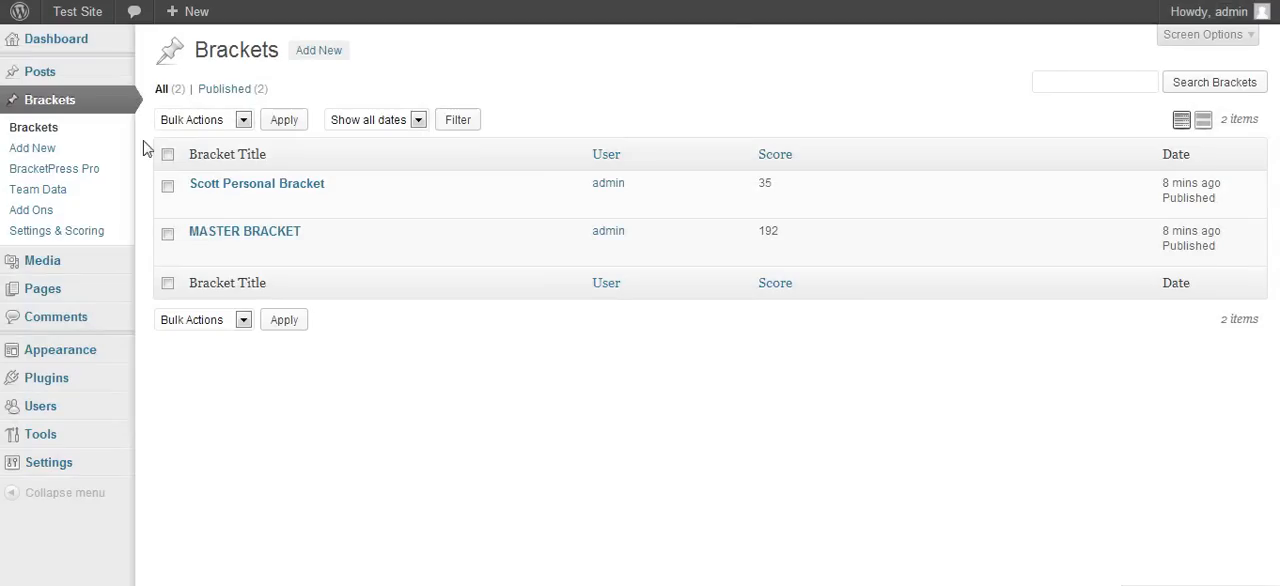